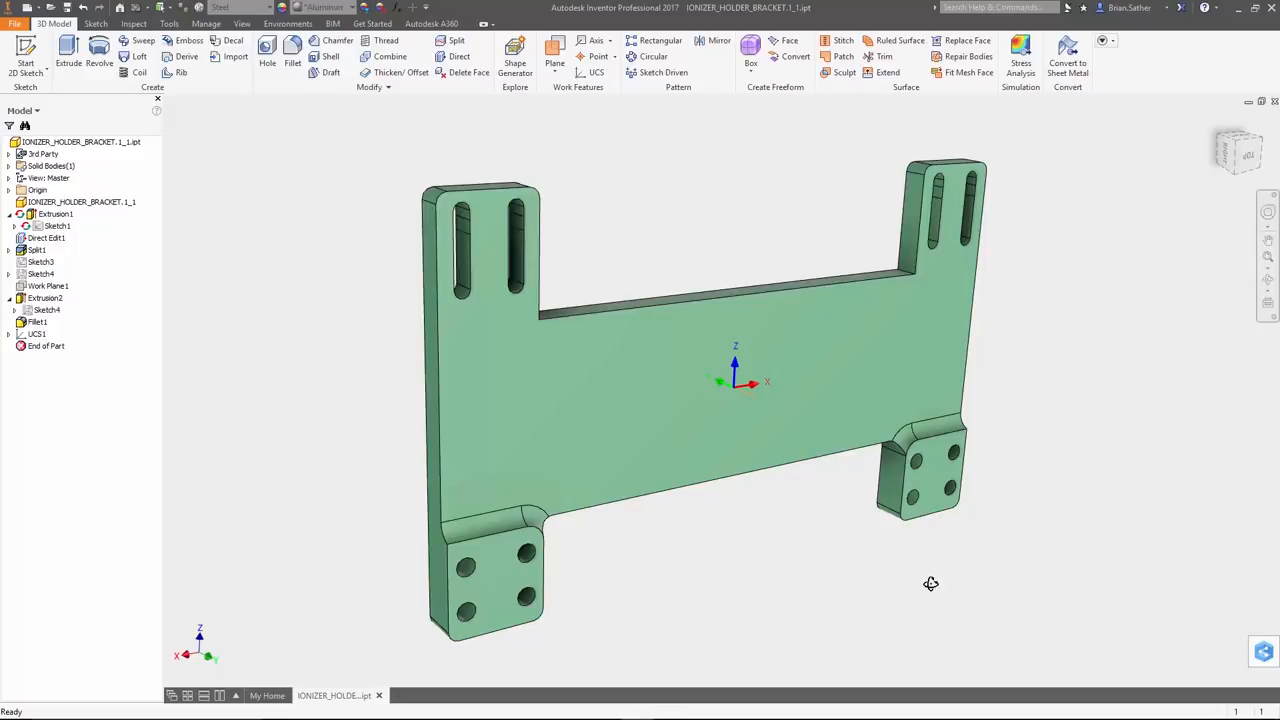
# Start a Shape Generator study of the bracket and assign its material with the override left as defined
pyautogui.moveTo(929, 583)
pyautogui.keyDown('shift'); pyautogui.mouseDown(button='middle')
pyautogui.moveTo(734, 571)
pyautogui.moveTo(914, 571)
pyautogui.moveTo(923, 591)
pyautogui.mouseUp(button='middle'); pyautogui.keyUp('shift')
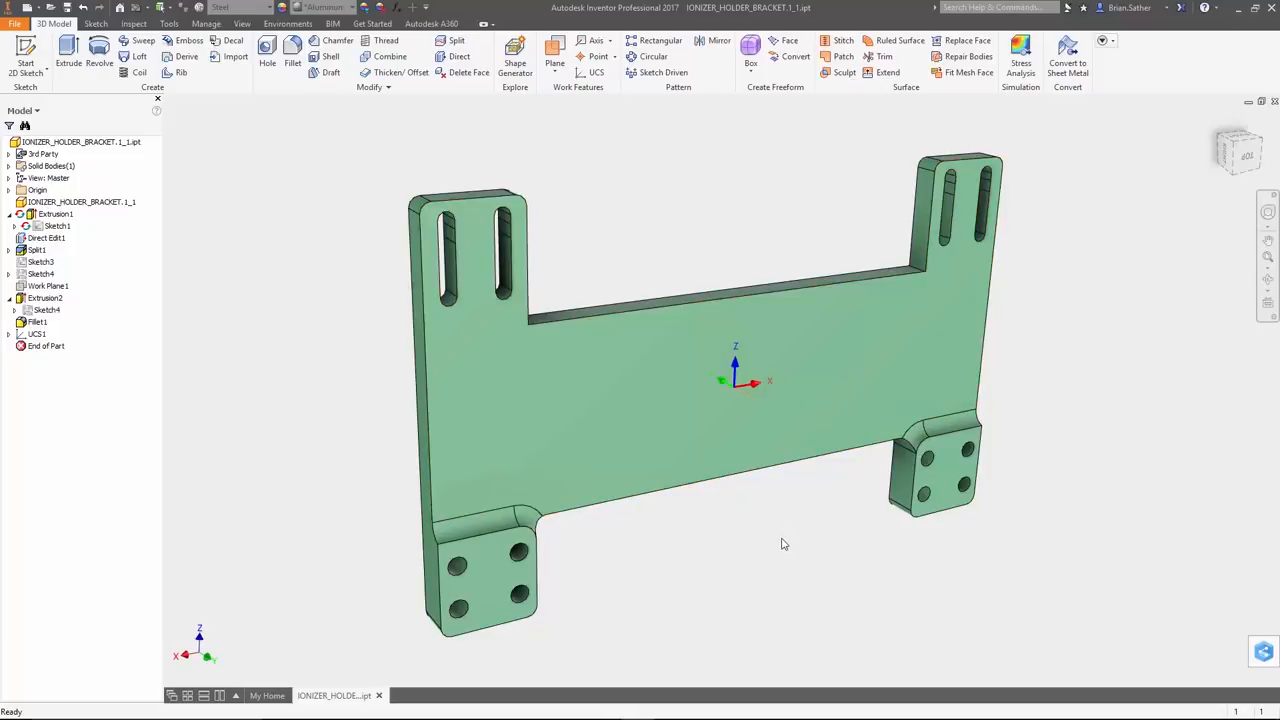
pyautogui.click(517, 70)
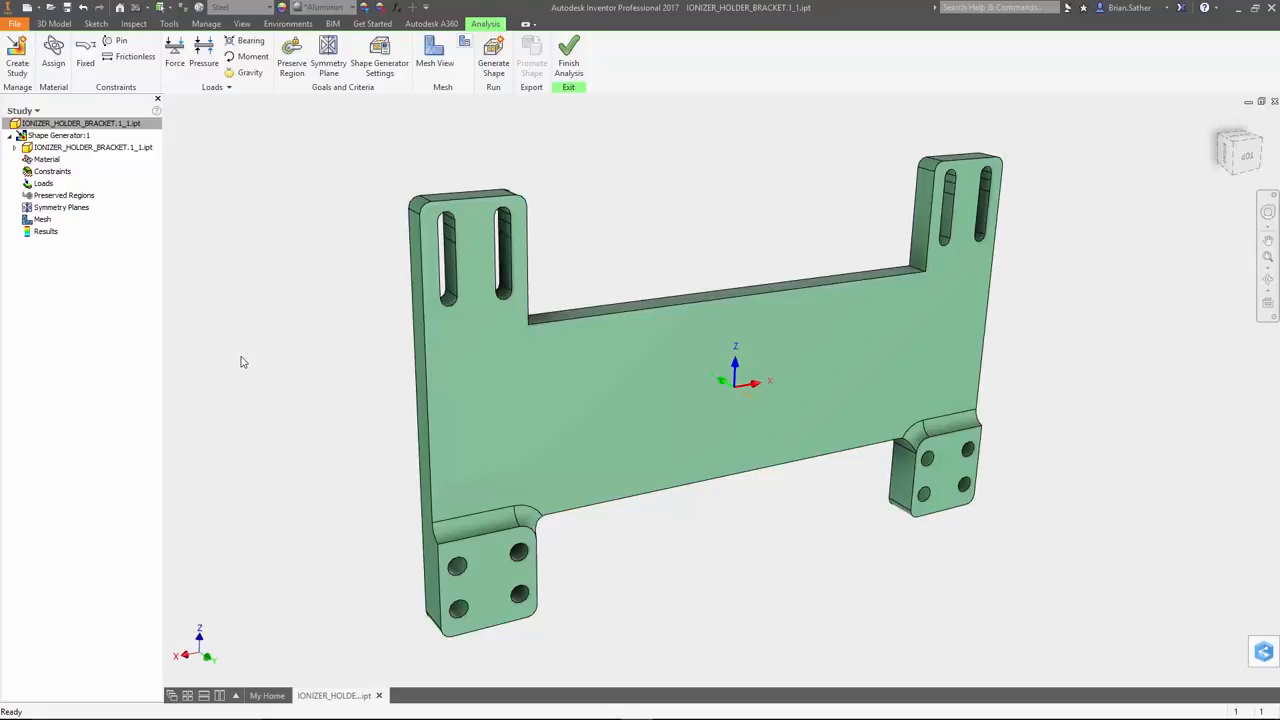
pyautogui.click(55, 58)
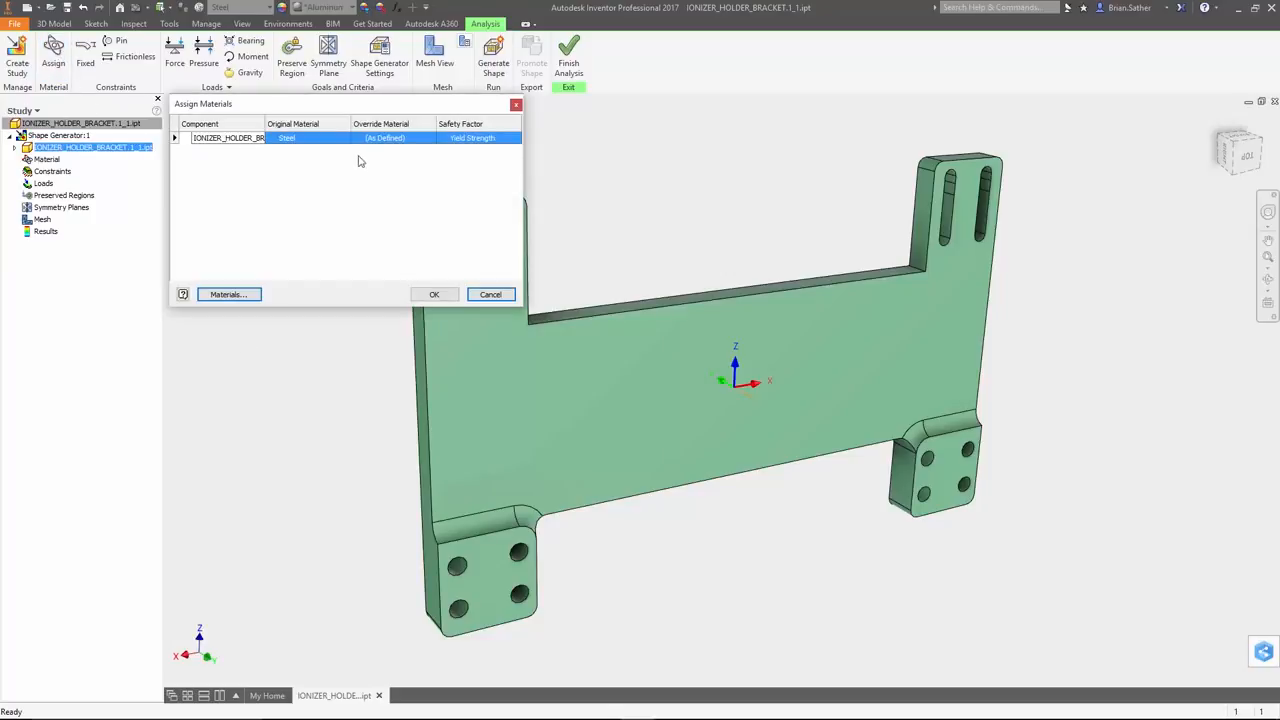
pyautogui.click(427, 141)
pyautogui.click(429, 139)
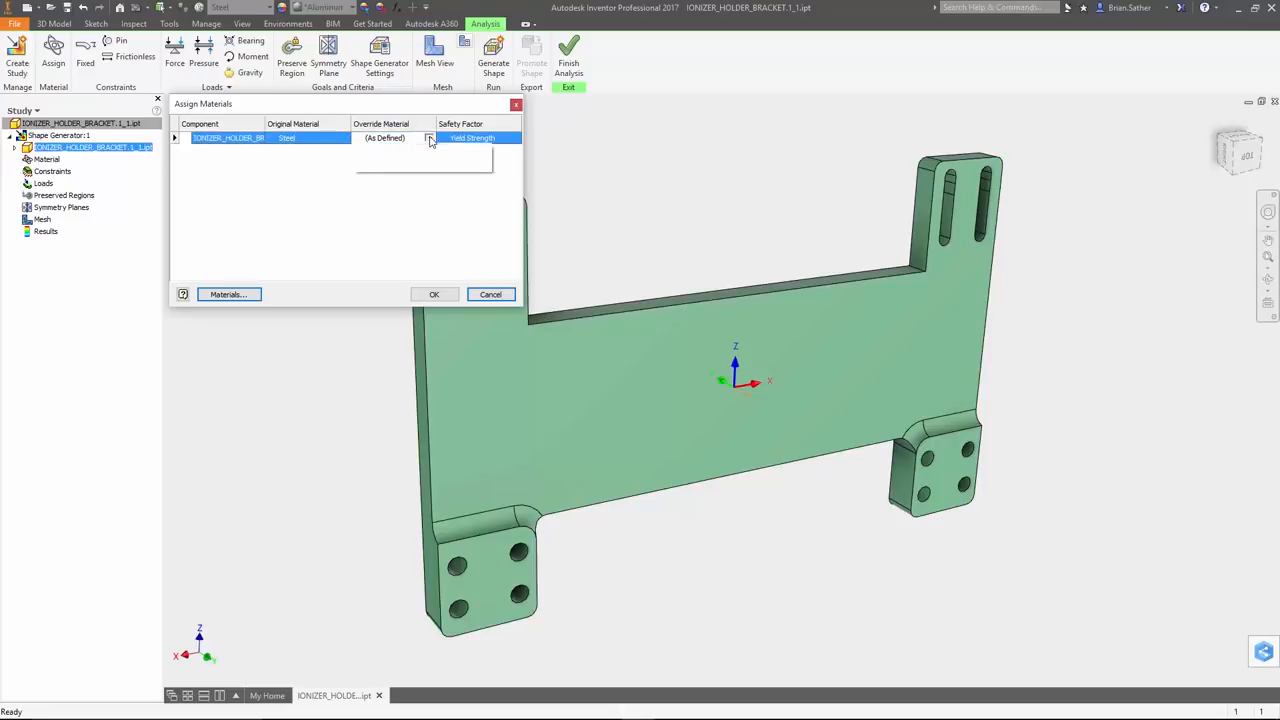
pyautogui.moveTo(486, 164)
pyautogui.mouseDown()
pyautogui.moveTo(490, 335)
pyautogui.moveTo(495, 172)
pyautogui.mouseUp()
pyautogui.click(497, 169)
pyautogui.click(433, 295)
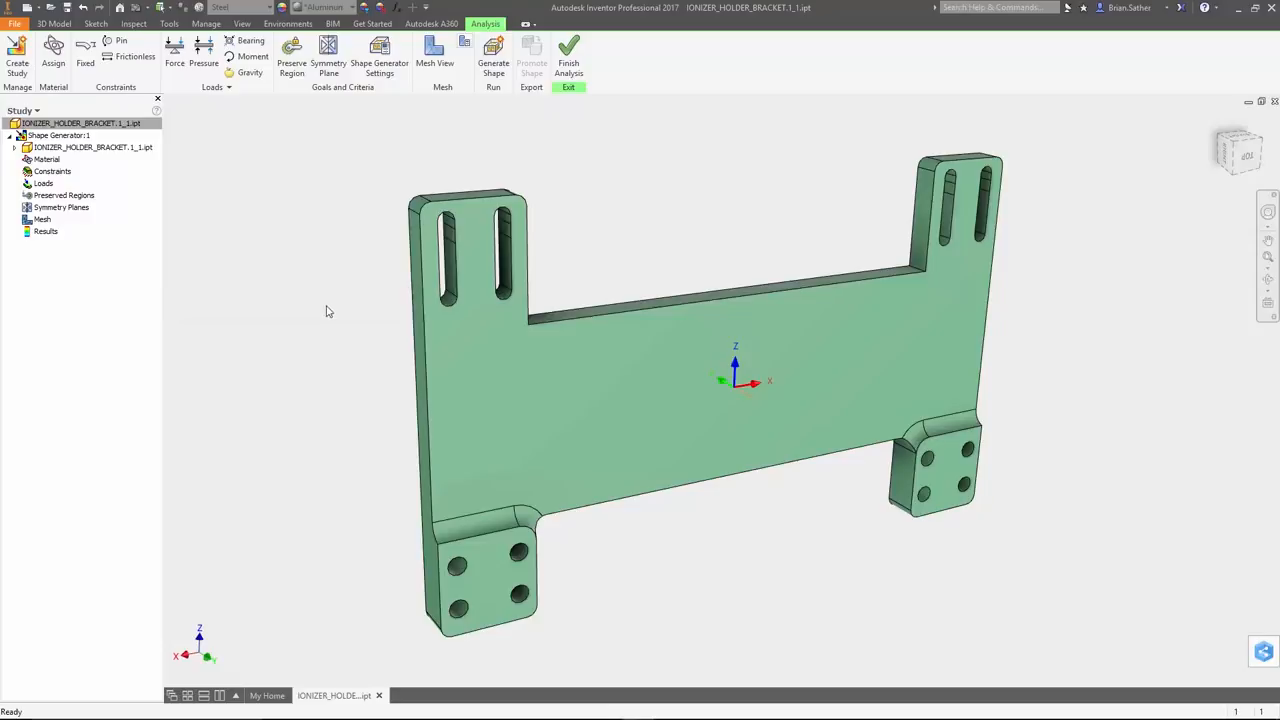
# Apply a fixed constraint to the front faces of the bracket's two lower four-hole mounting pads
pyautogui.click(91, 65)
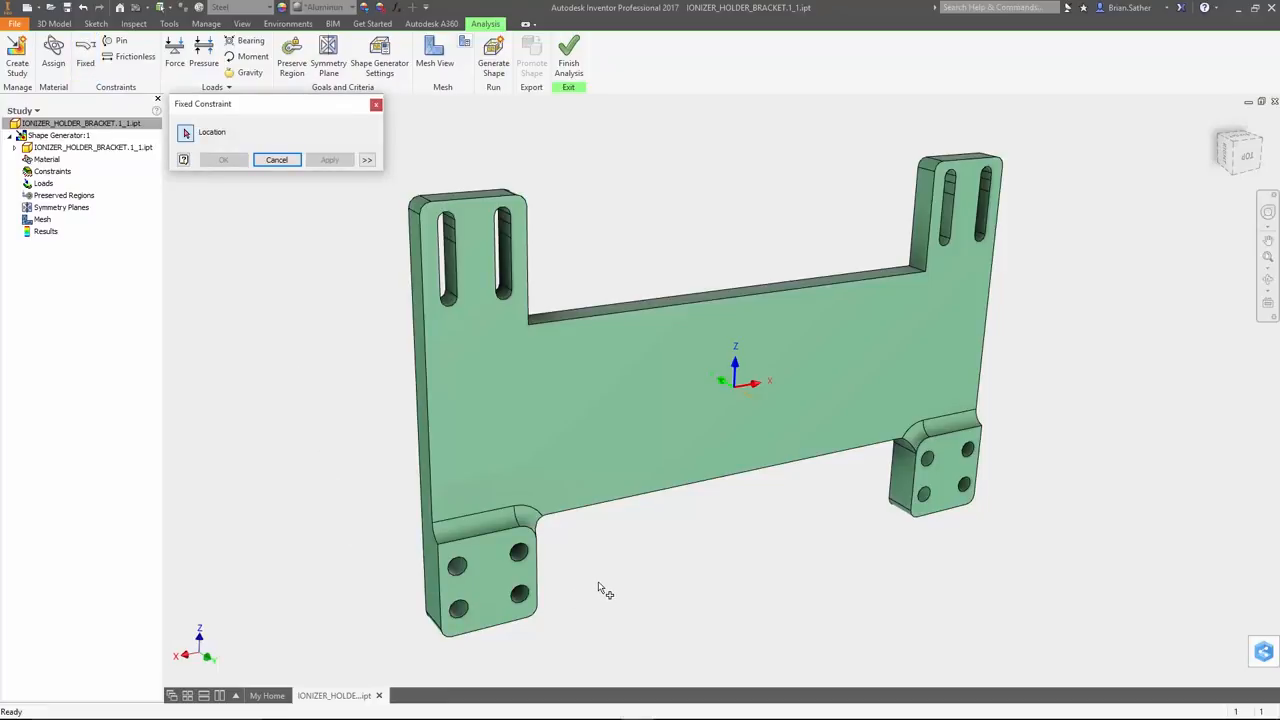
pyautogui.click(503, 577)
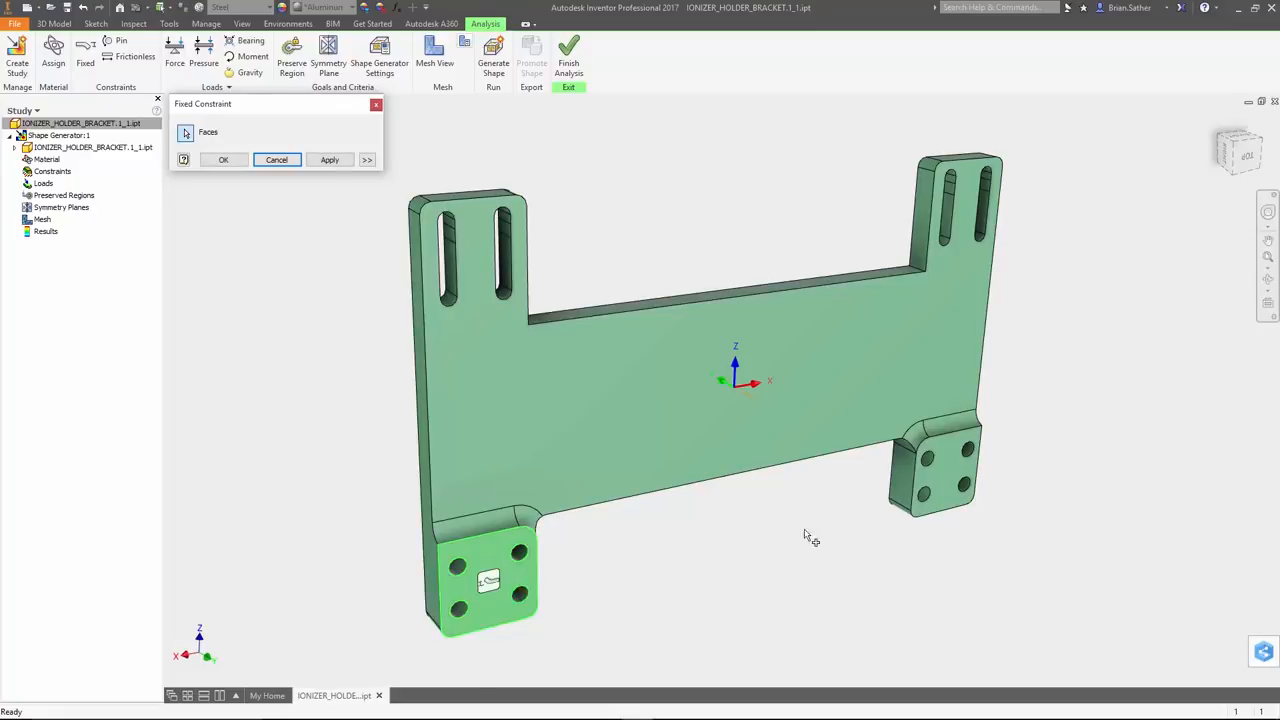
pyautogui.click(942, 467)
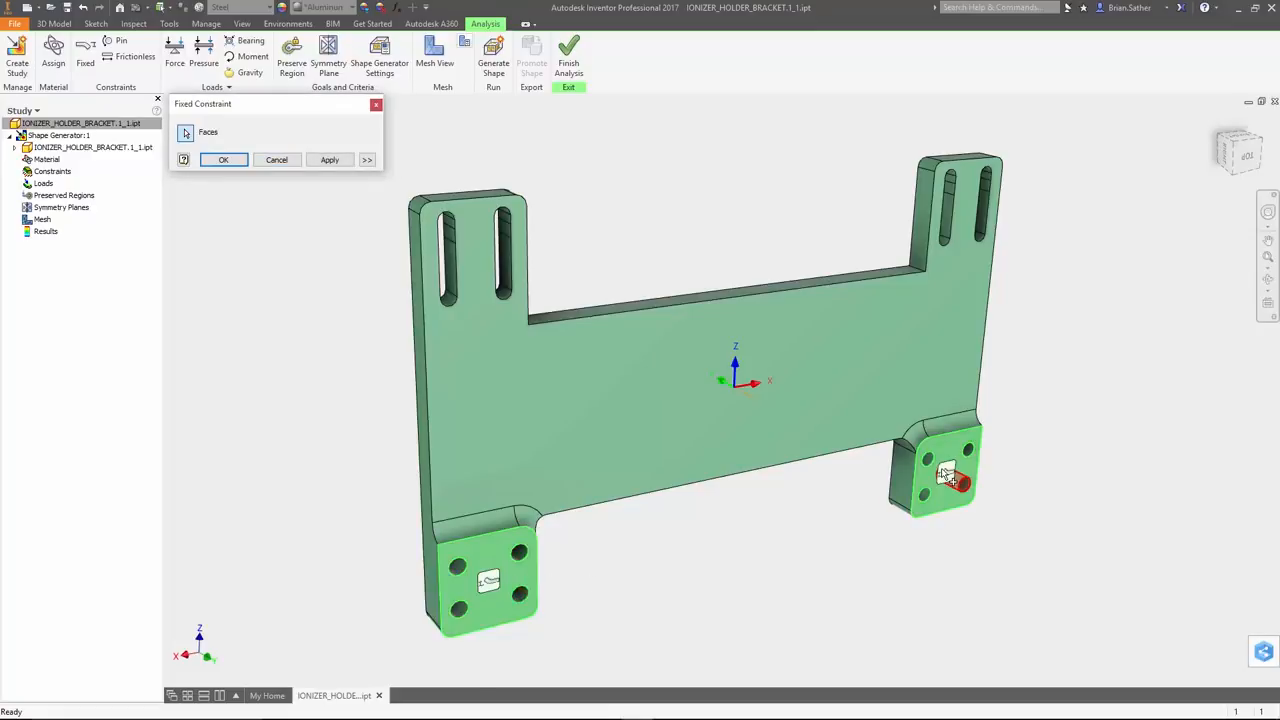
pyautogui.click(224, 160)
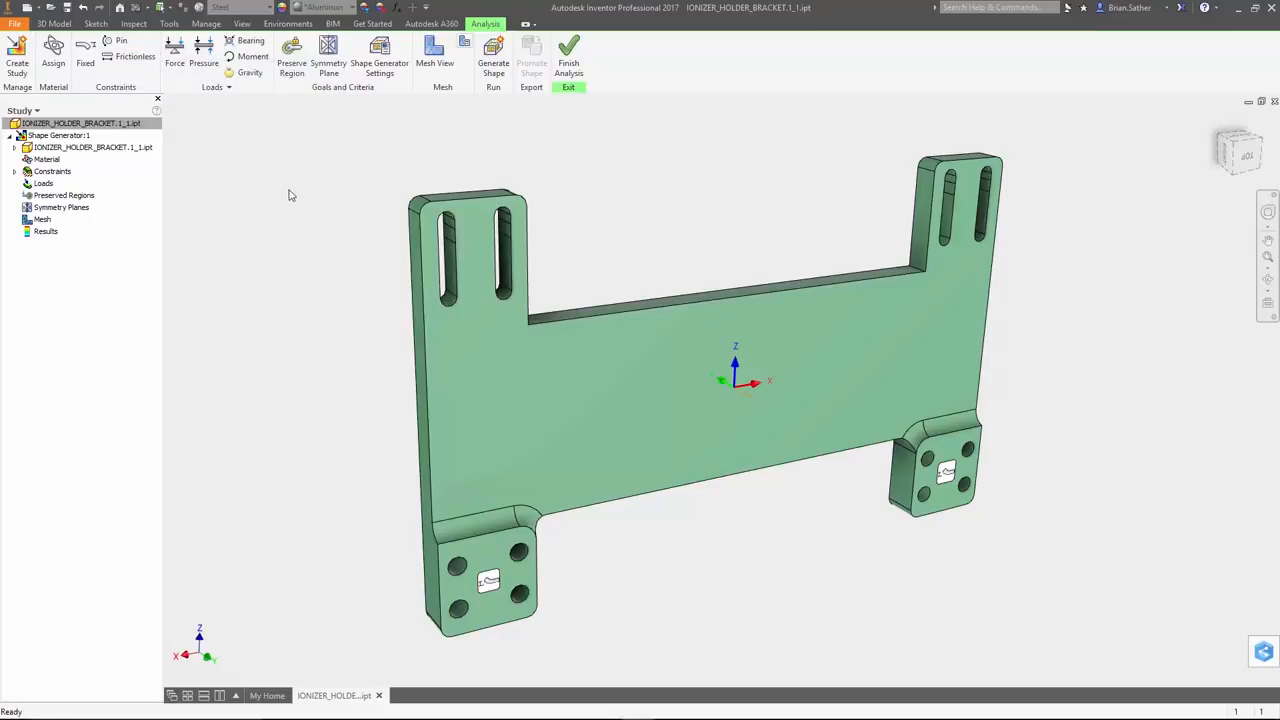
# Apply a 100 N force to the inner side face of the outer slot in the bracket's right upper arm
pyautogui.click(175, 52)
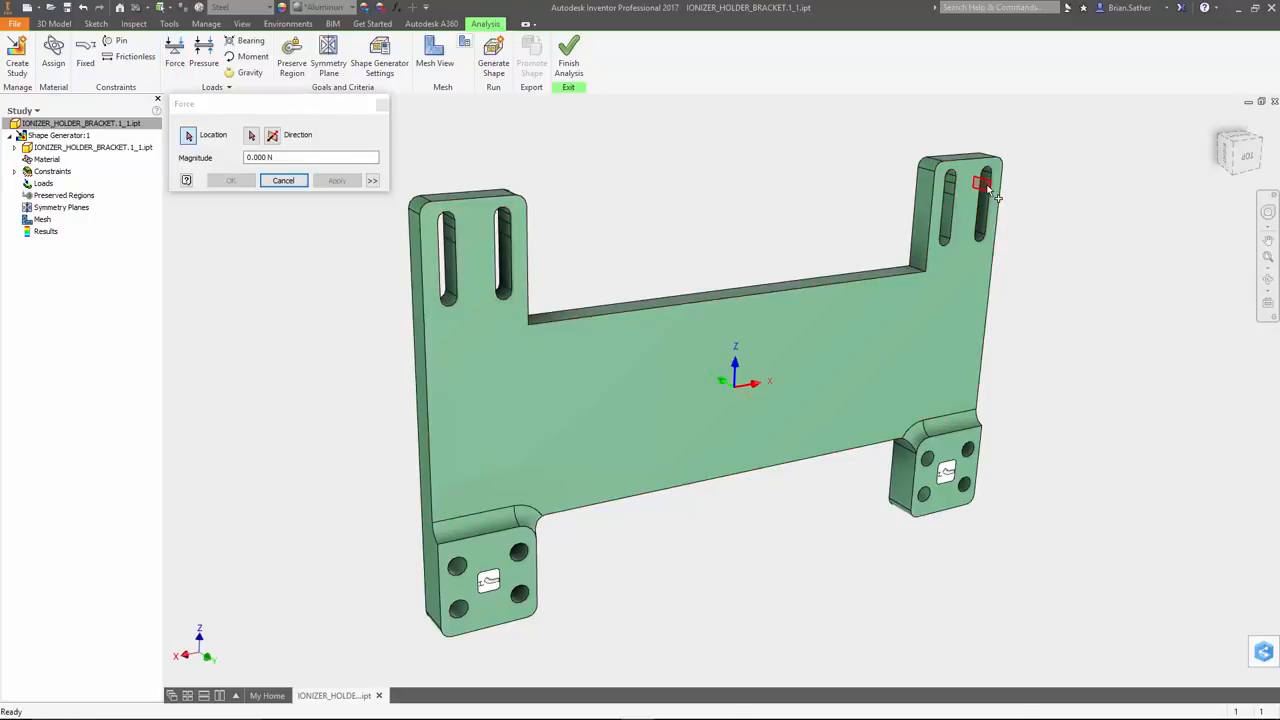
pyautogui.click(978, 189)
pyautogui.write('100n')
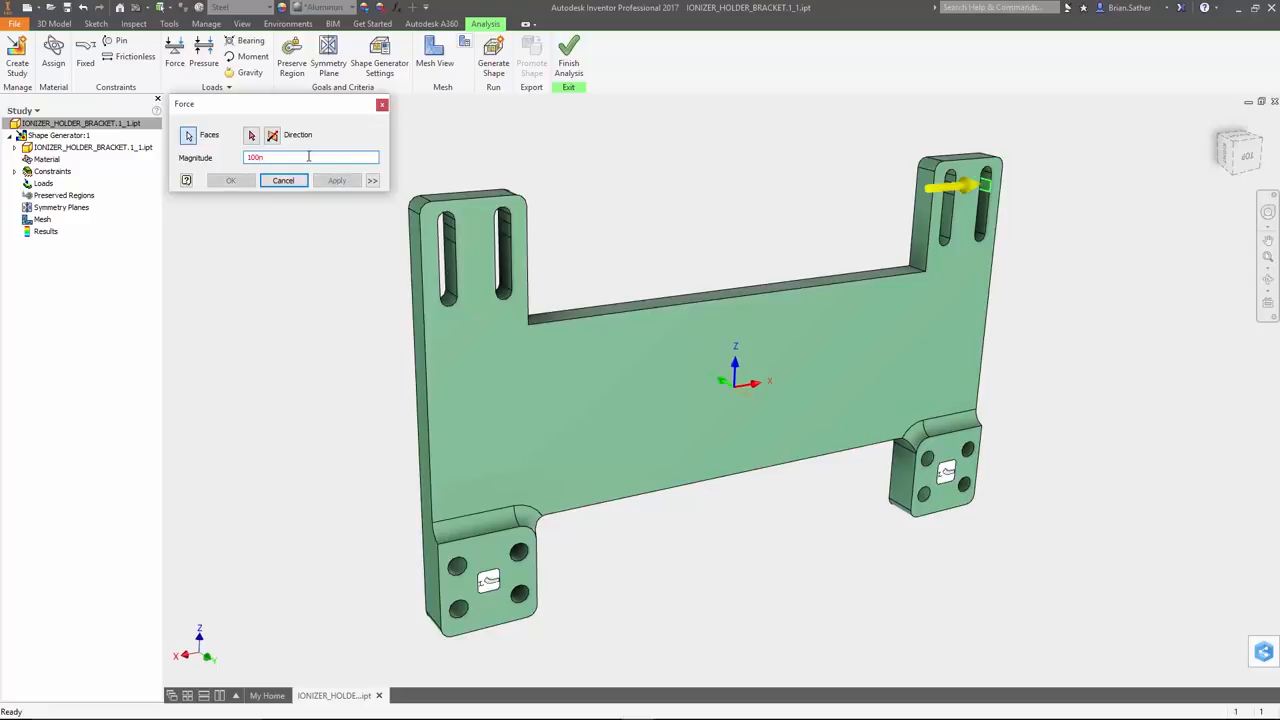
pyautogui.press('BackSpace')
pyautogui.write('N')
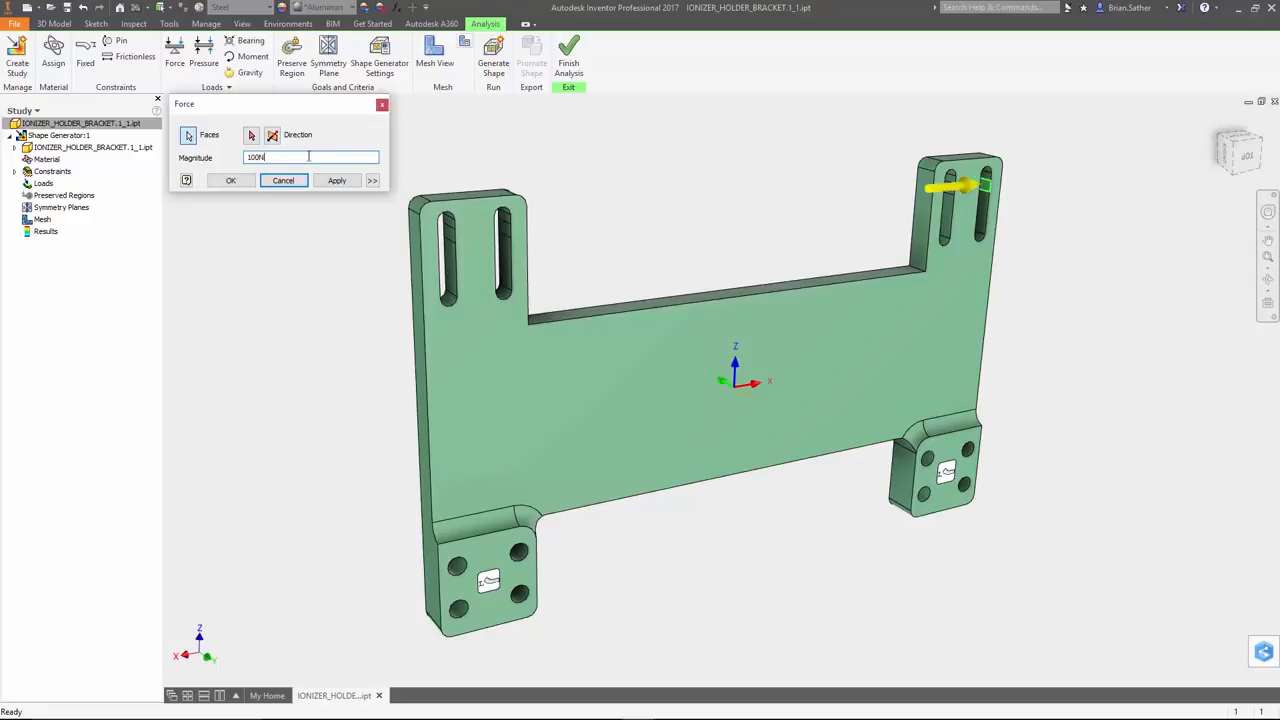
pyautogui.click(230, 180)
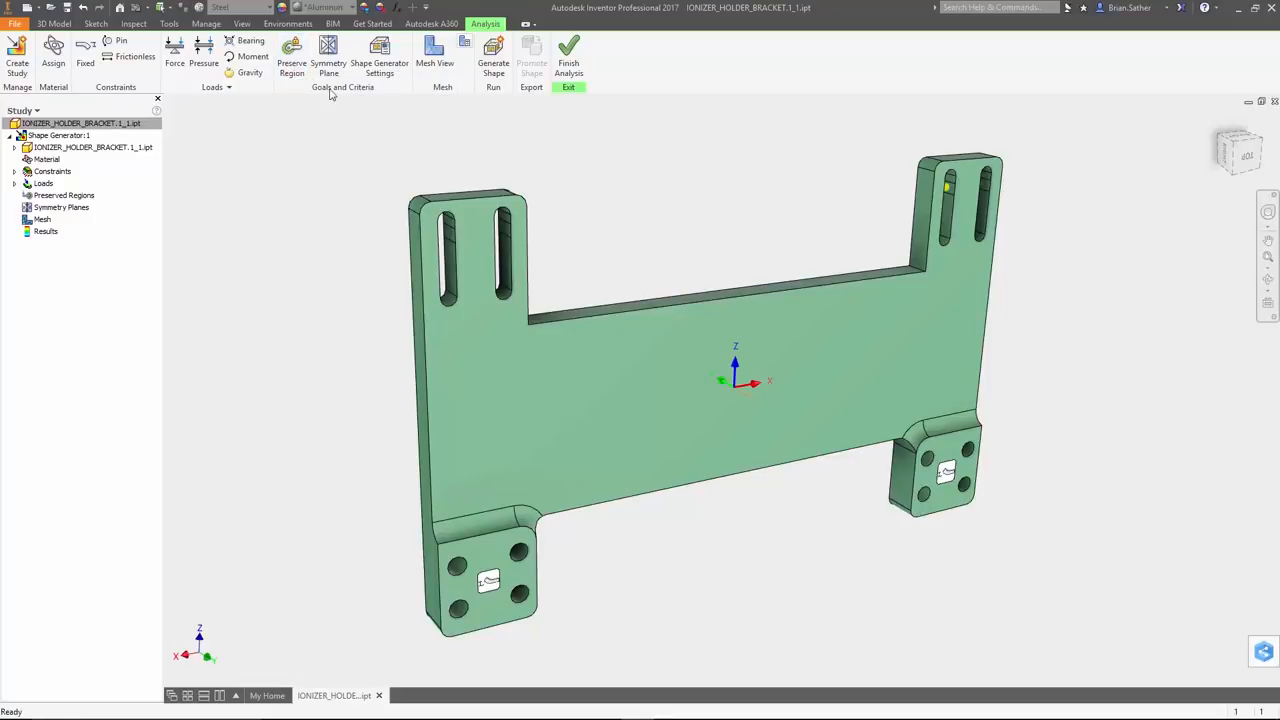
# Preserve a box region from the right arm's top face, enlarged to enclose the slotted areas of both upper arms across the bracket's full width
pyautogui.click(291, 60)
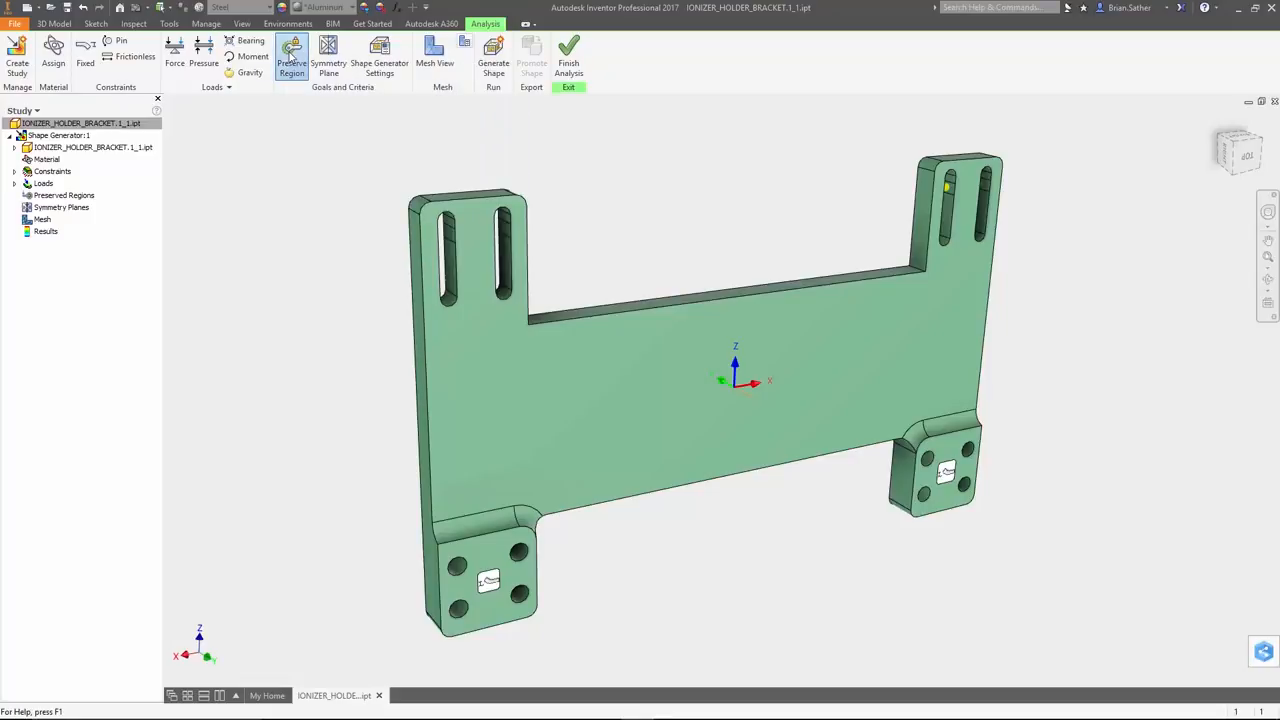
pyautogui.click(290, 58)
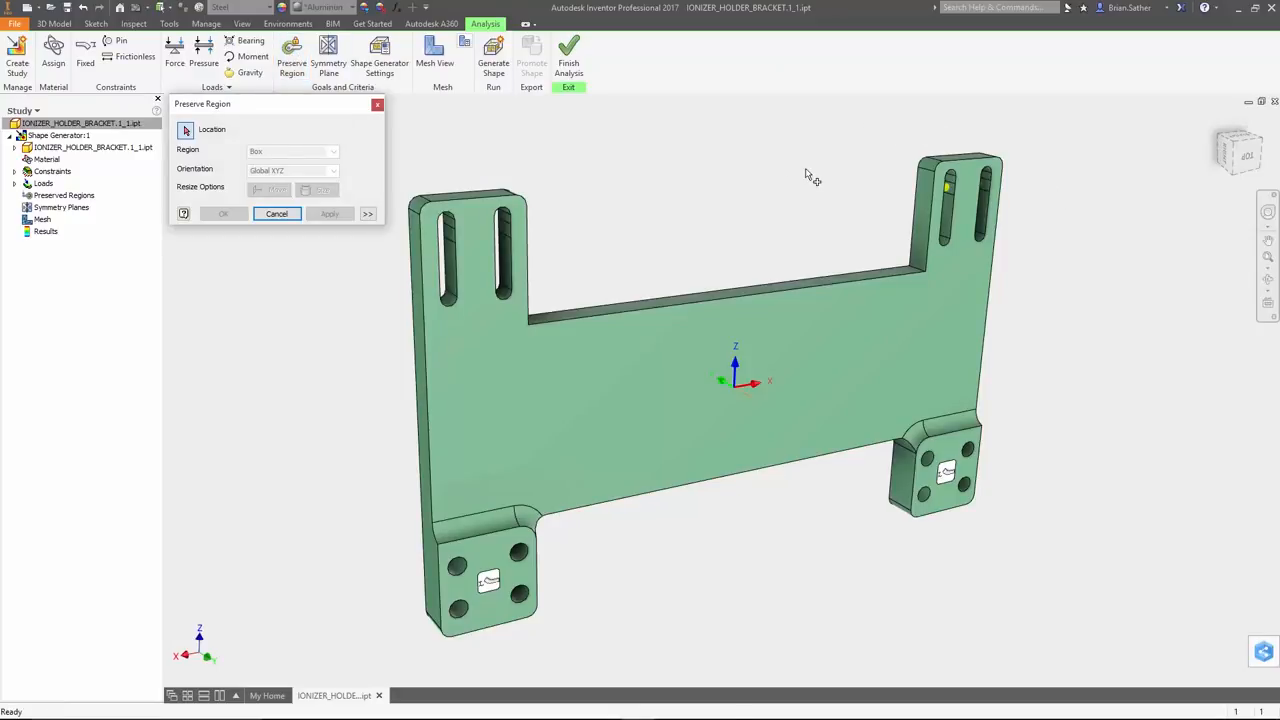
pyautogui.click(962, 156)
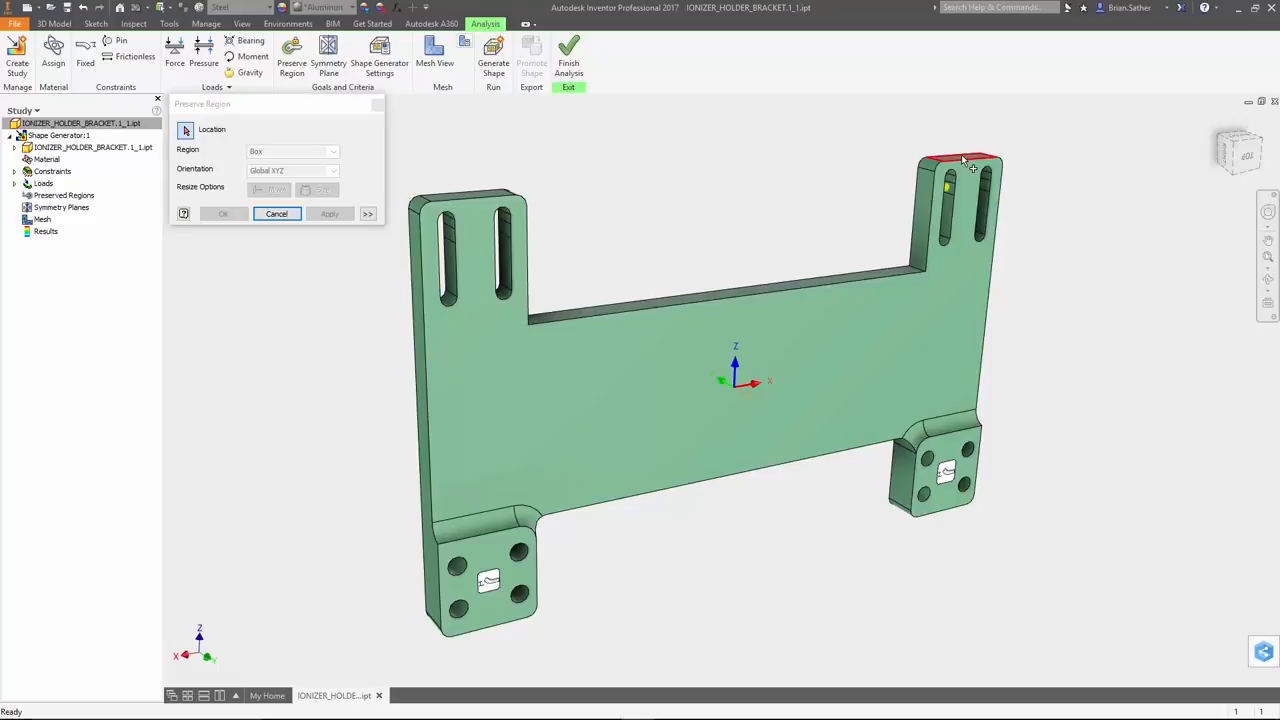
pyautogui.click(962, 157)
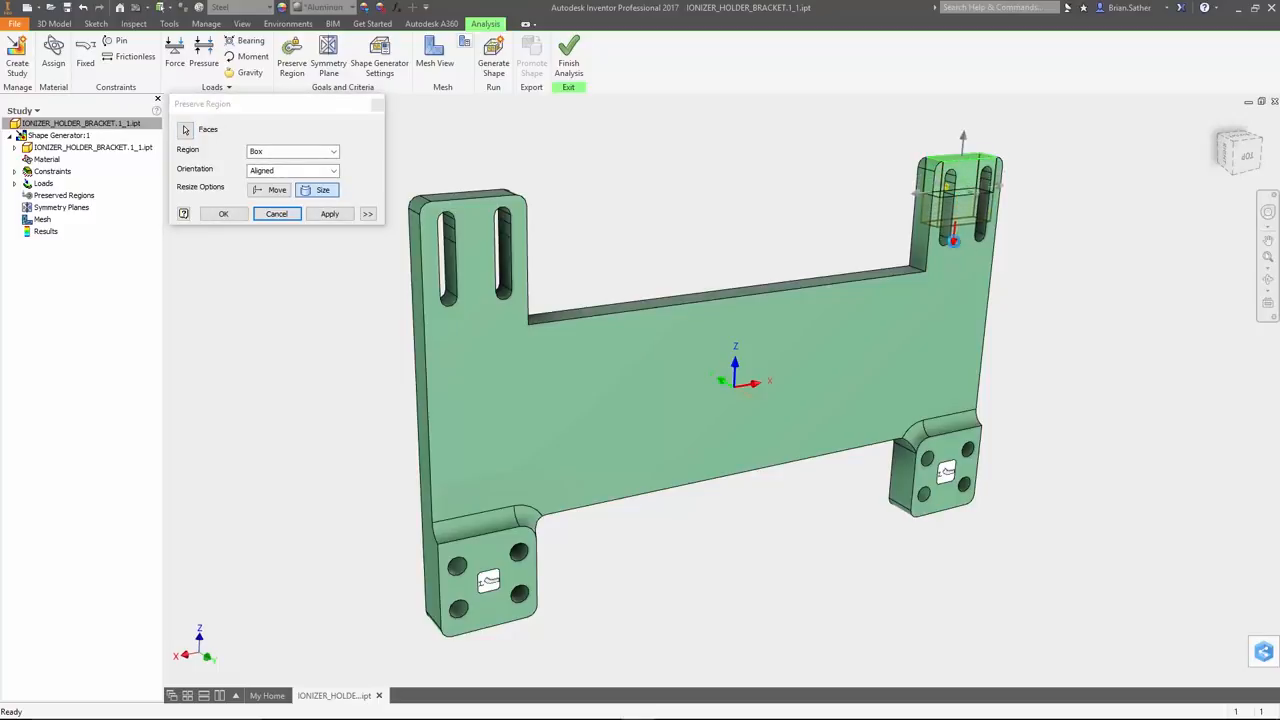
pyautogui.moveTo(953, 240); pyautogui.dragTo(950, 266)
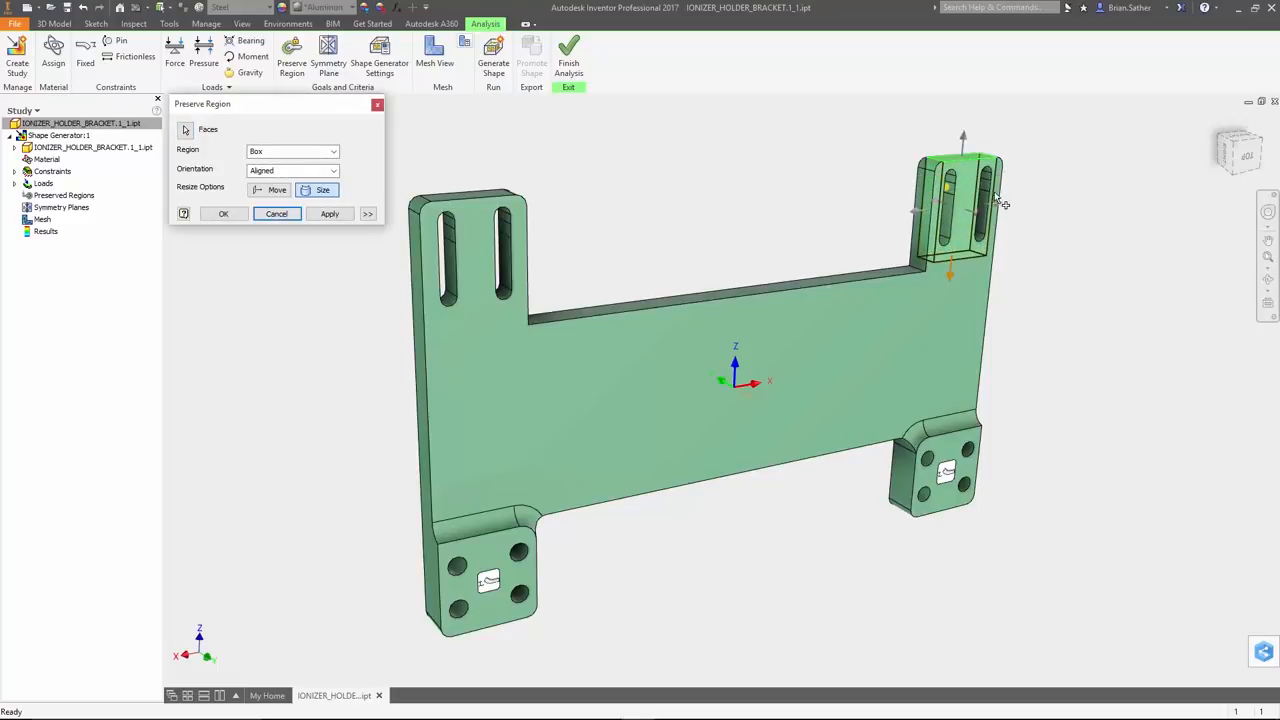
pyautogui.moveTo(991, 200); pyautogui.dragTo(1013, 201)
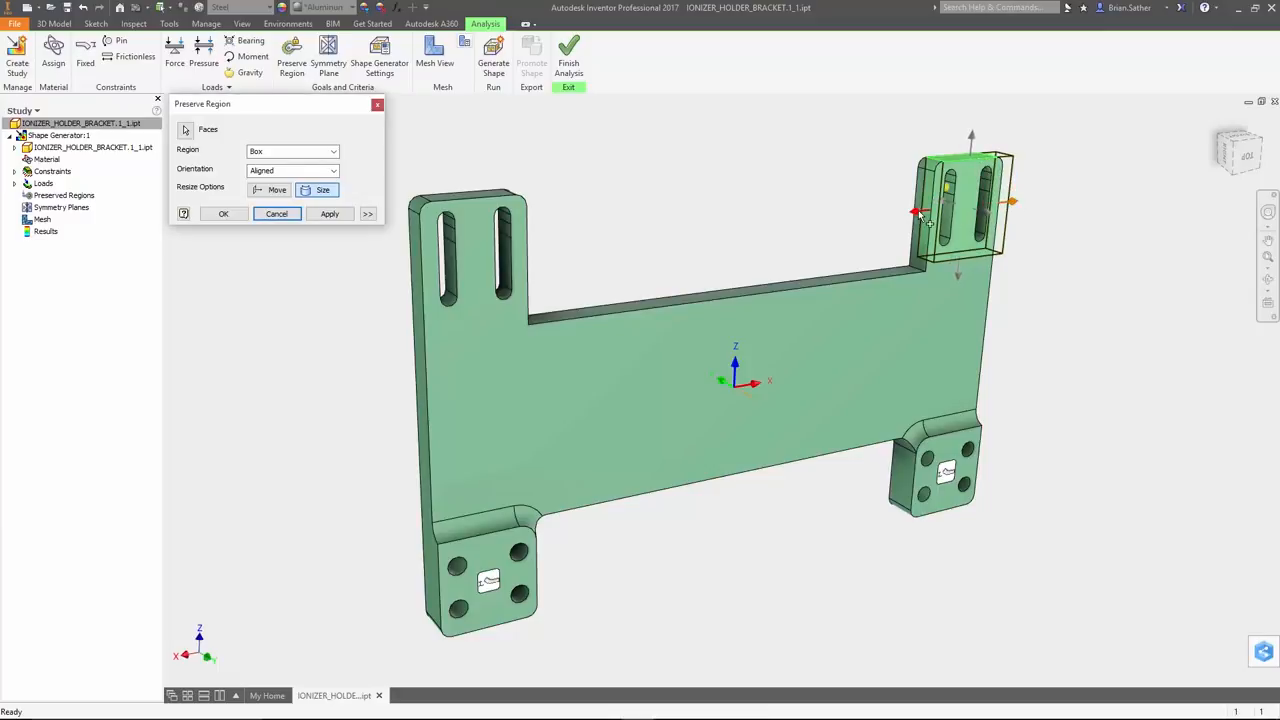
pyautogui.moveTo(918, 213); pyautogui.dragTo(264, 276)
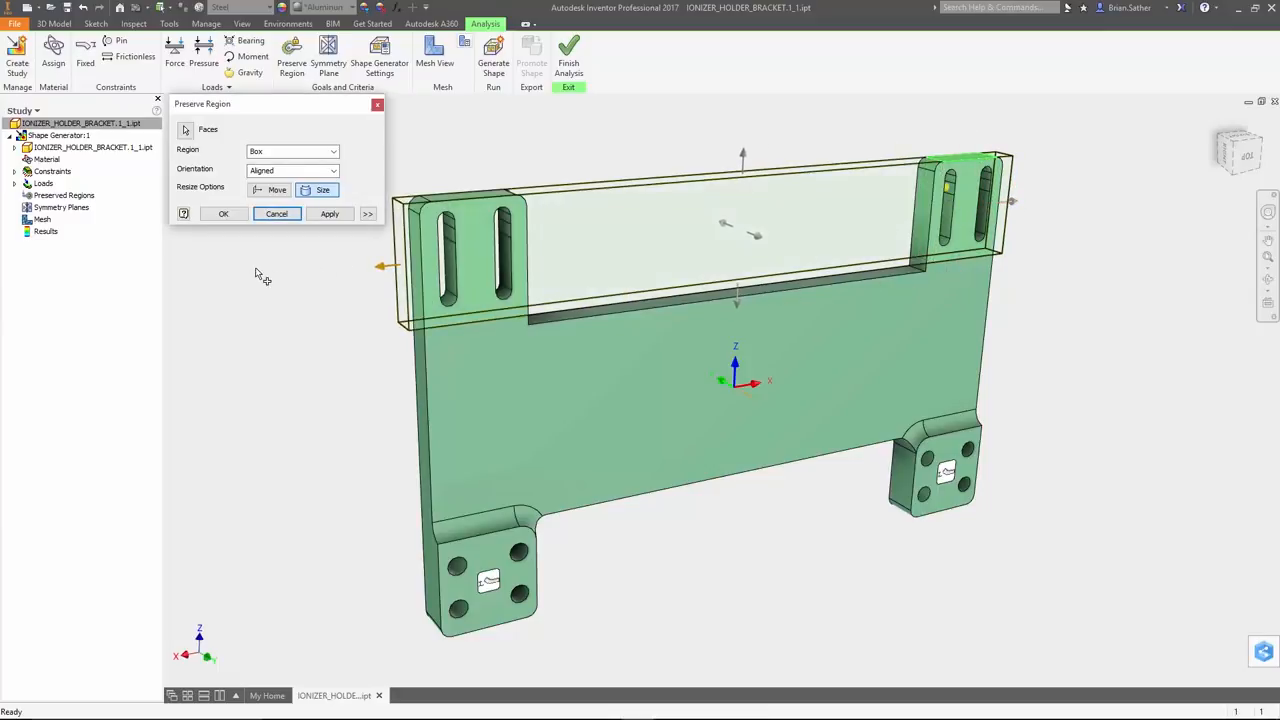
pyautogui.click(335, 154)
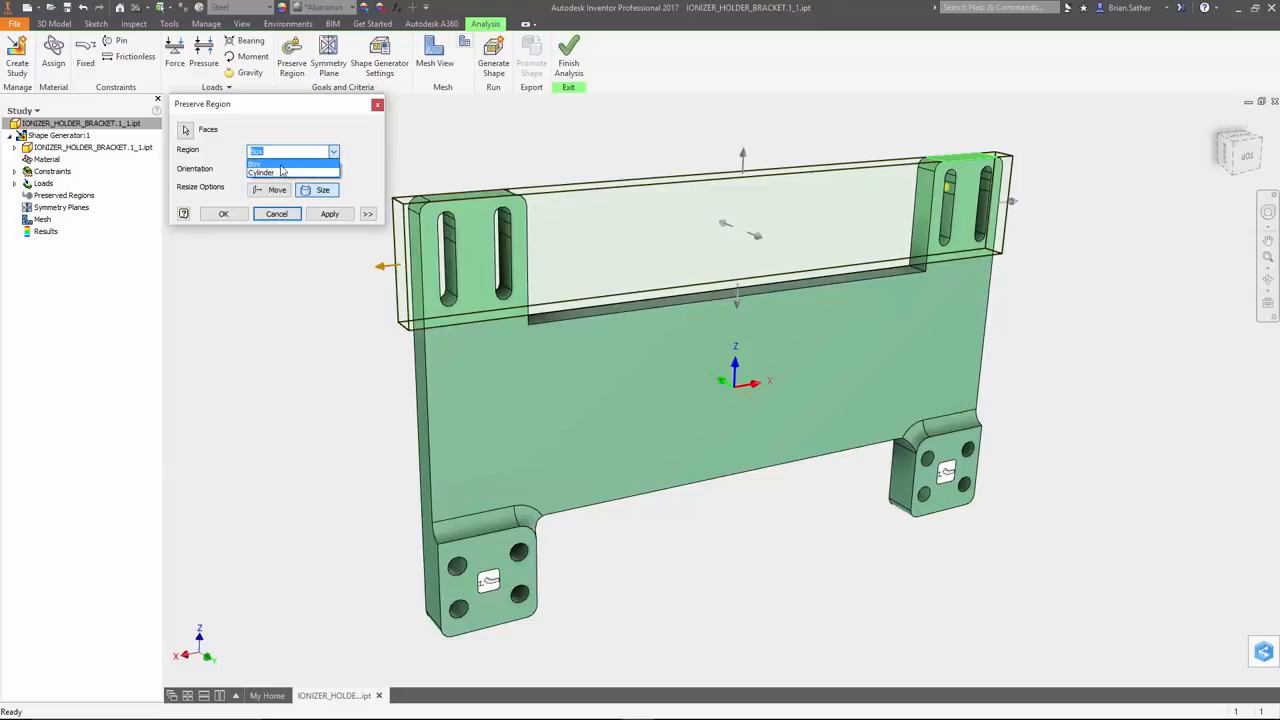
pyautogui.click(351, 148)
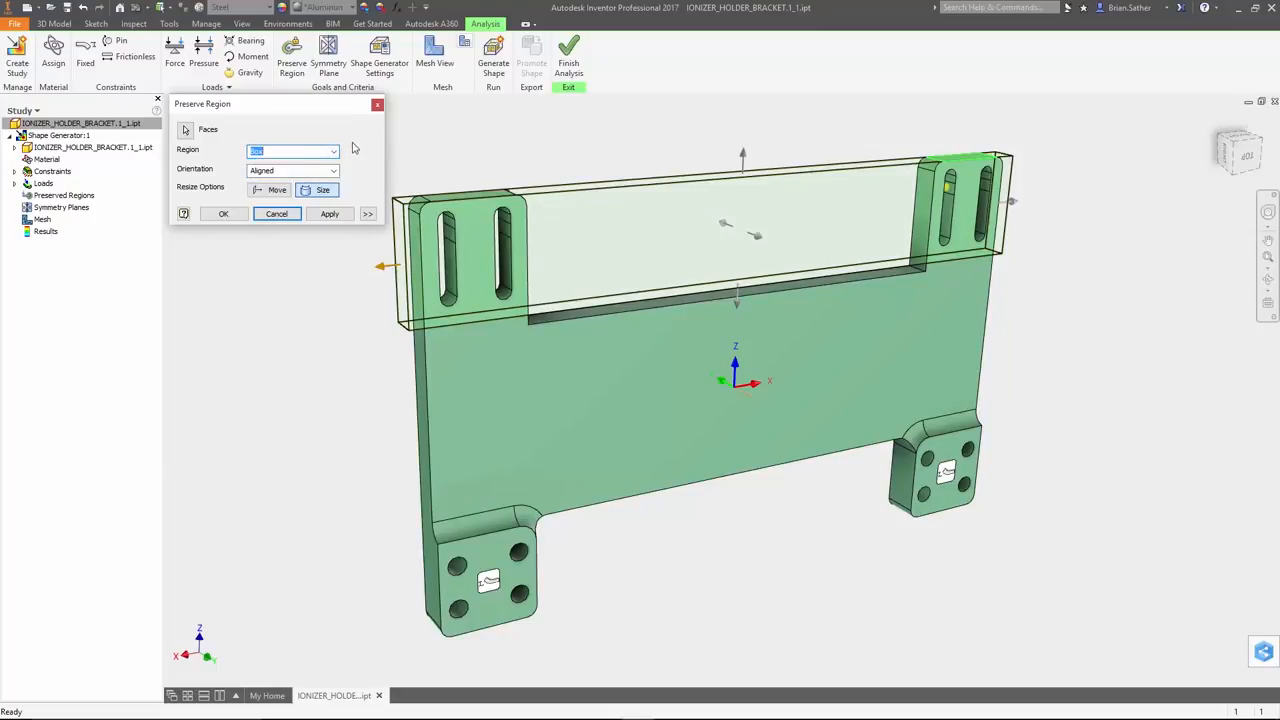
pyautogui.click(238, 213)
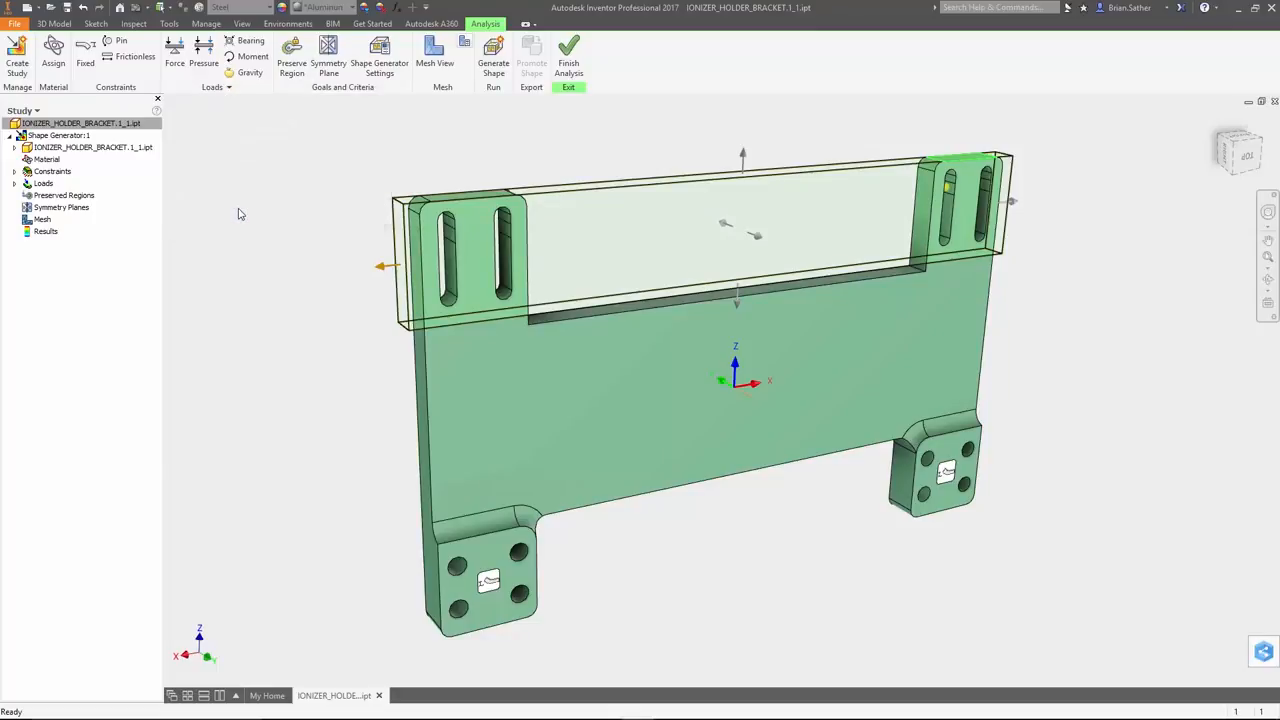
# Add a symmetry plane at the part's local UCS, activating only the vertical plane that divides the bracket into left and right halves
pyautogui.click(329, 60)
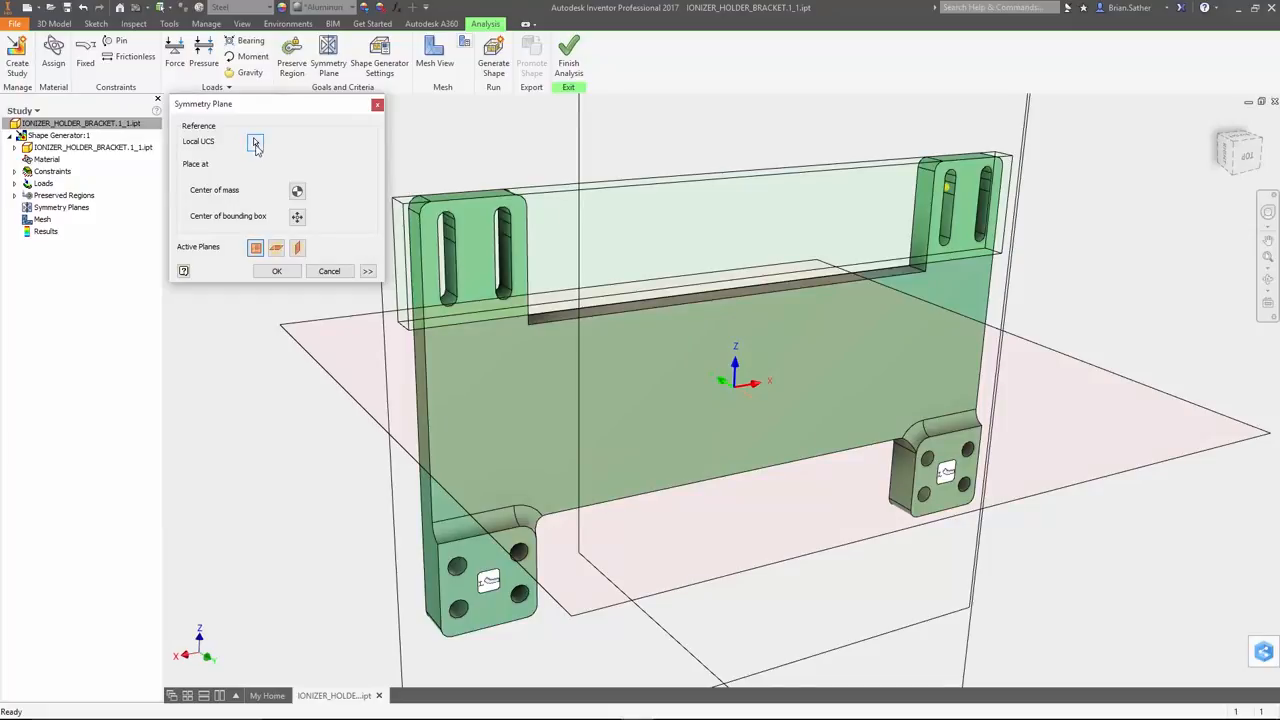
pyautogui.click(255, 143)
pyautogui.click(738, 388)
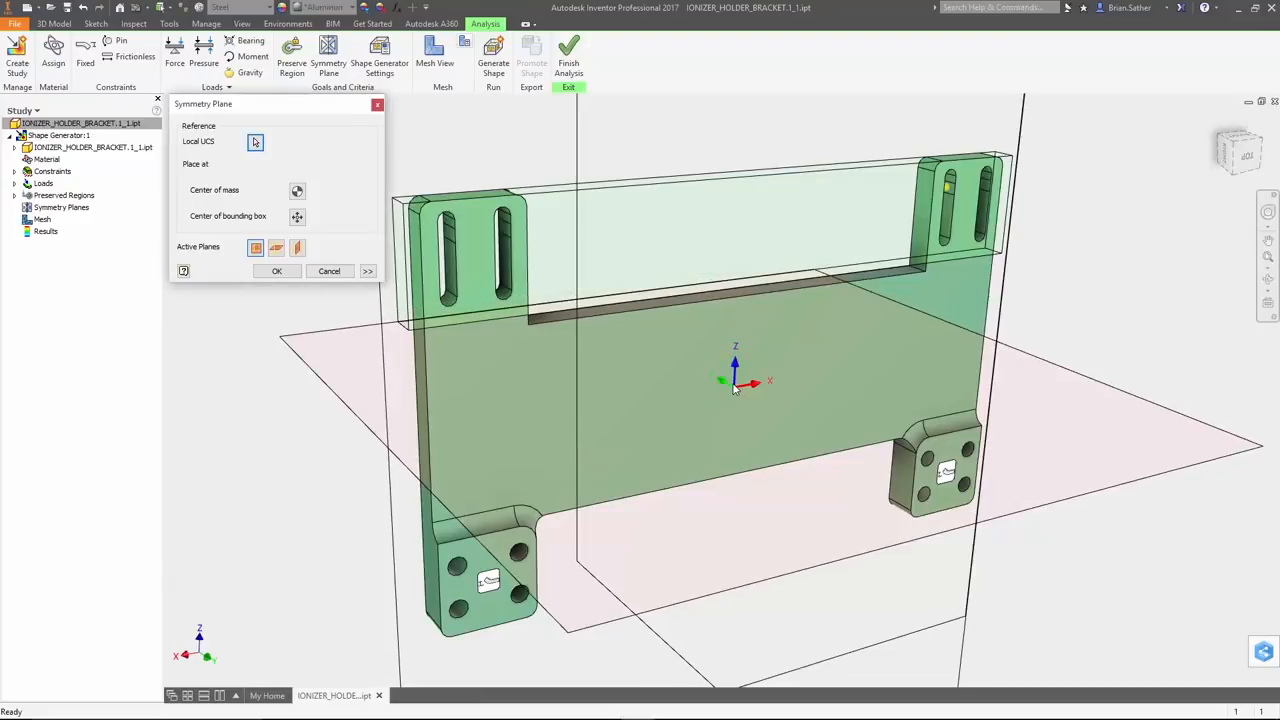
pyautogui.click(255, 249)
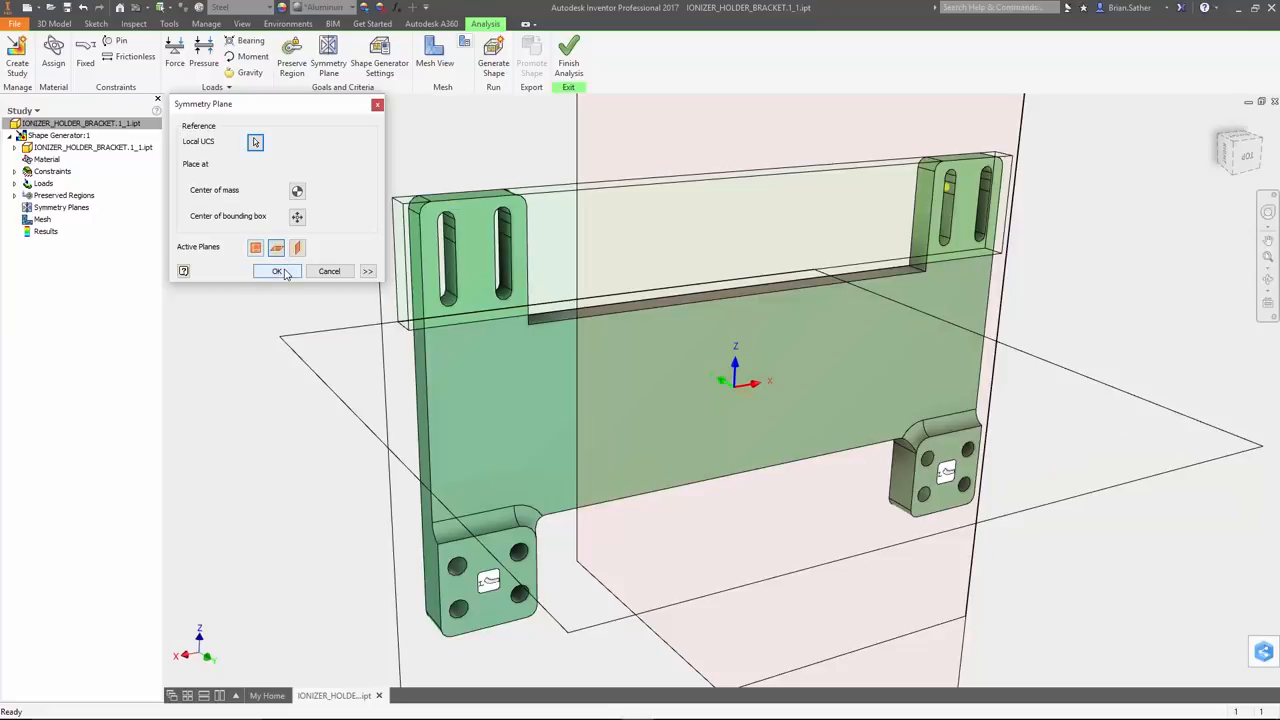
pyautogui.click(278, 271)
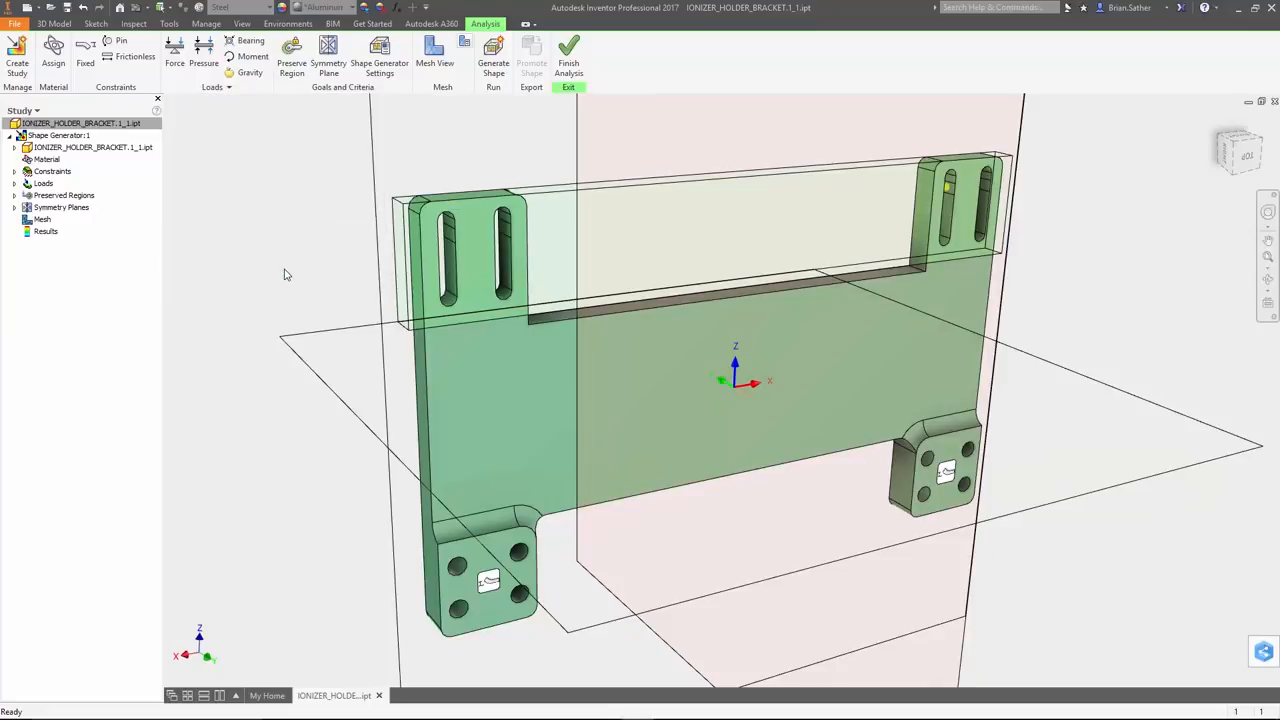
# Switch the shape generator's mass criterion to a target mass of 350 g
pyautogui.click(393, 66)
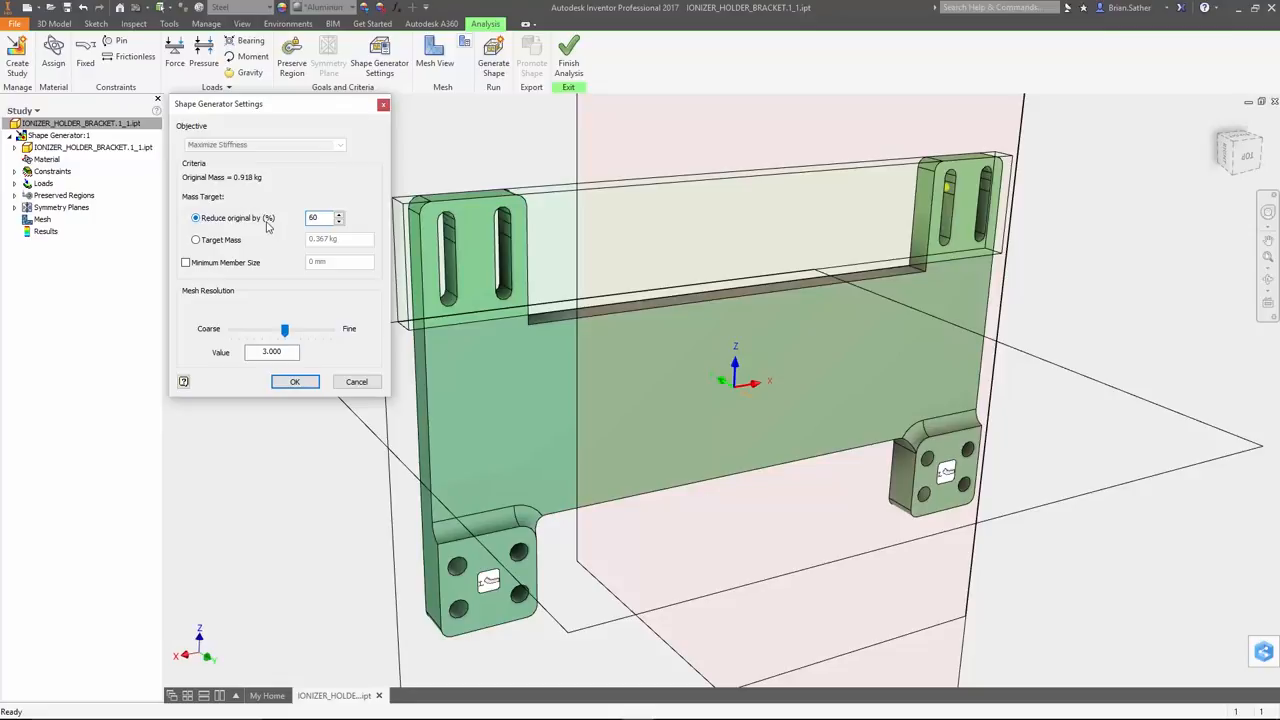
pyautogui.click(230, 242)
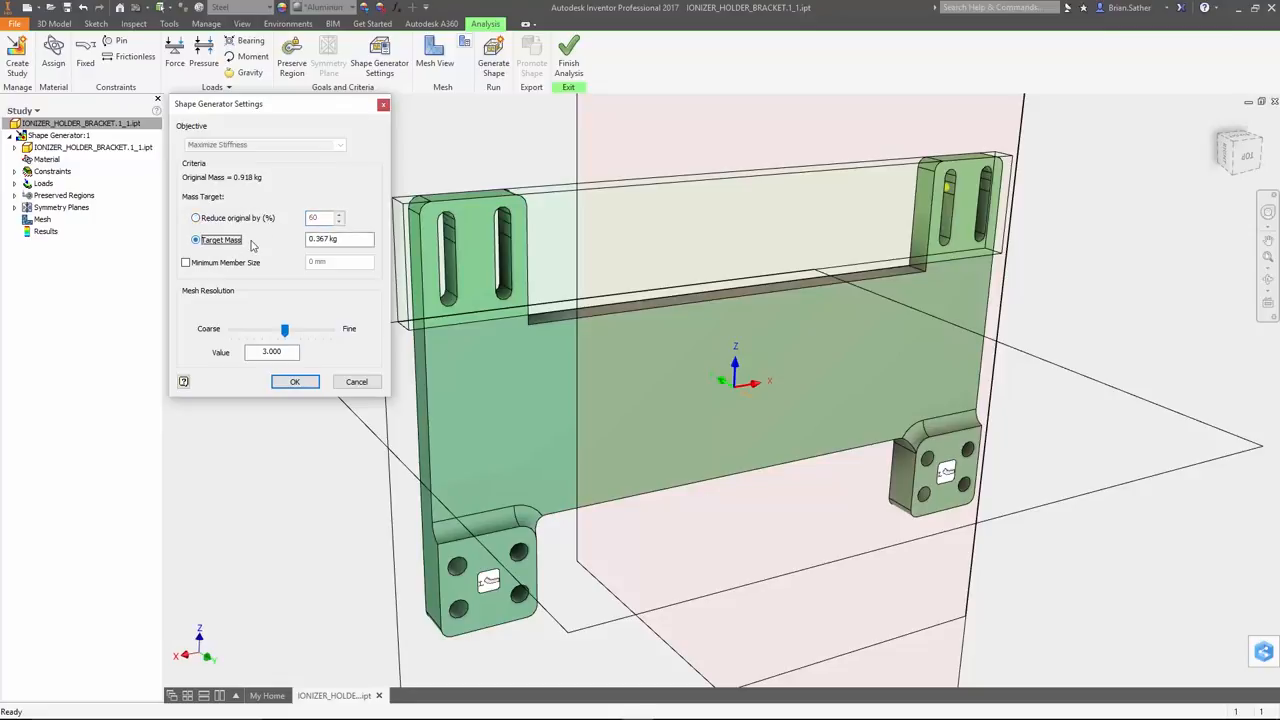
pyautogui.doubleClick(327, 236)
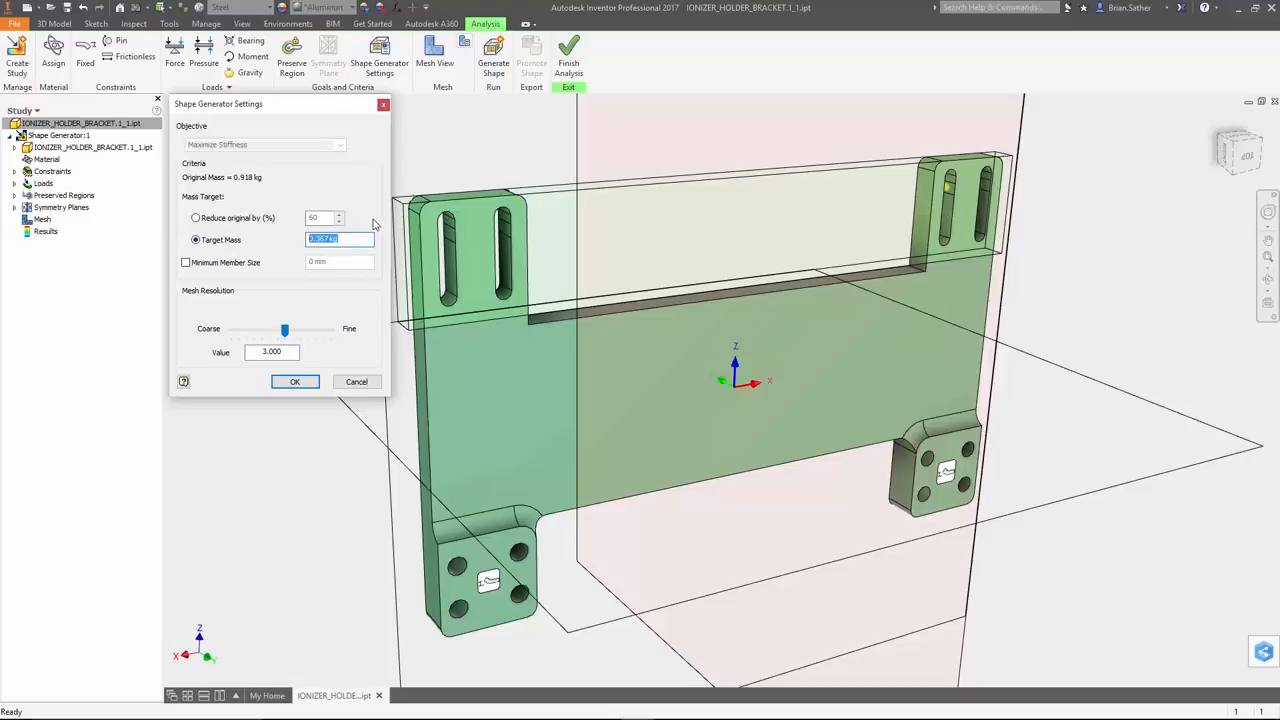
pyautogui.write('350g')
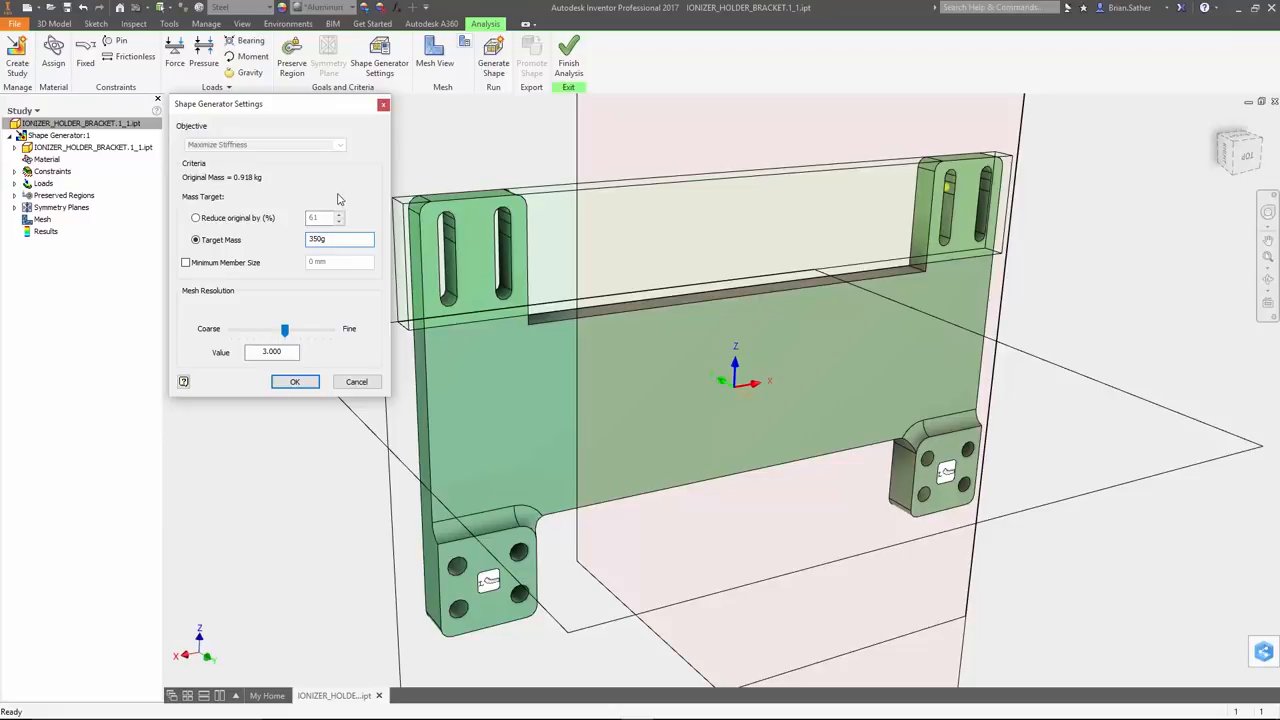
# Enable the minimum member size criterion in the shape generator settings and set it to 8 mm
pyautogui.click(227, 262)
pyautogui.click(316, 262)
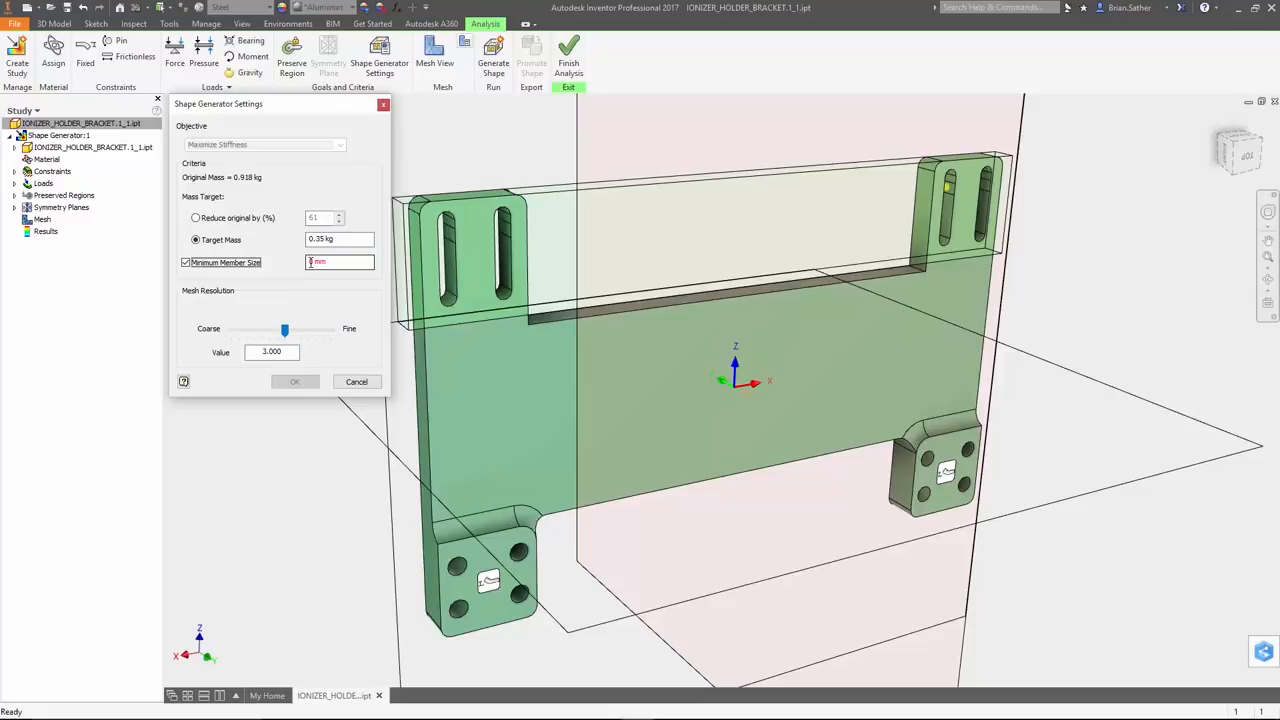
pyautogui.doubleClick(313, 263)
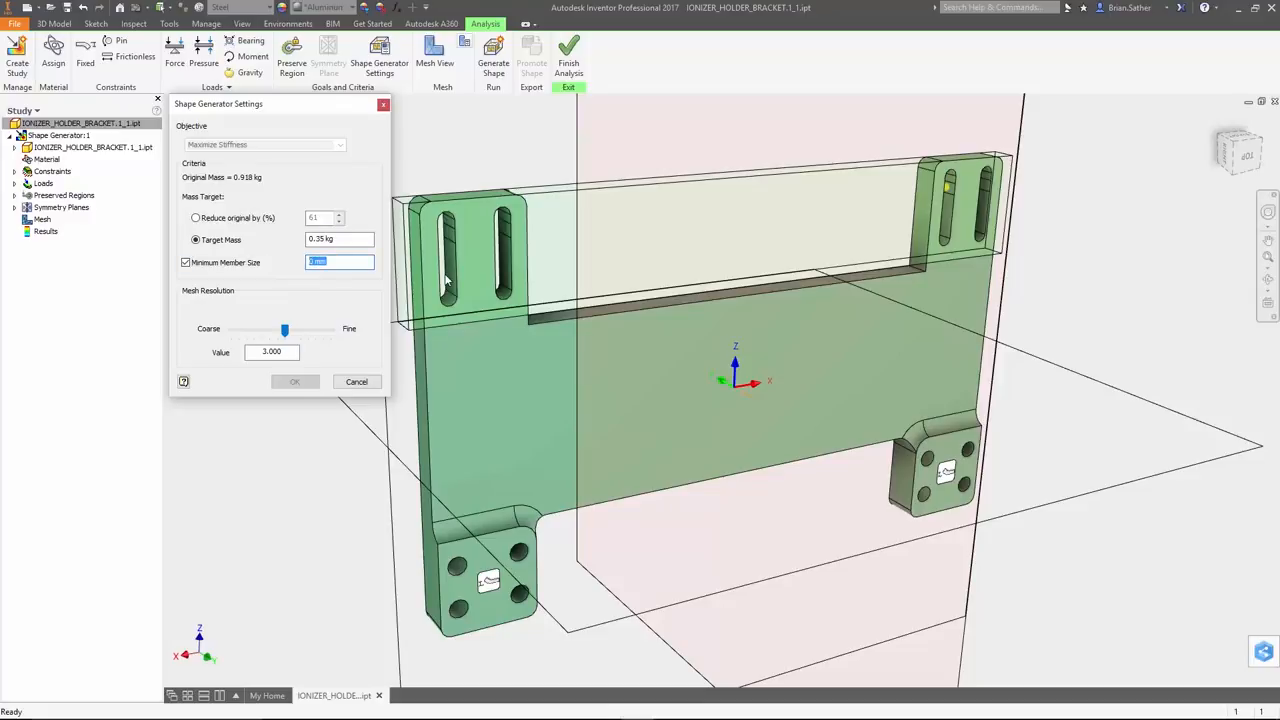
pyautogui.write('8')
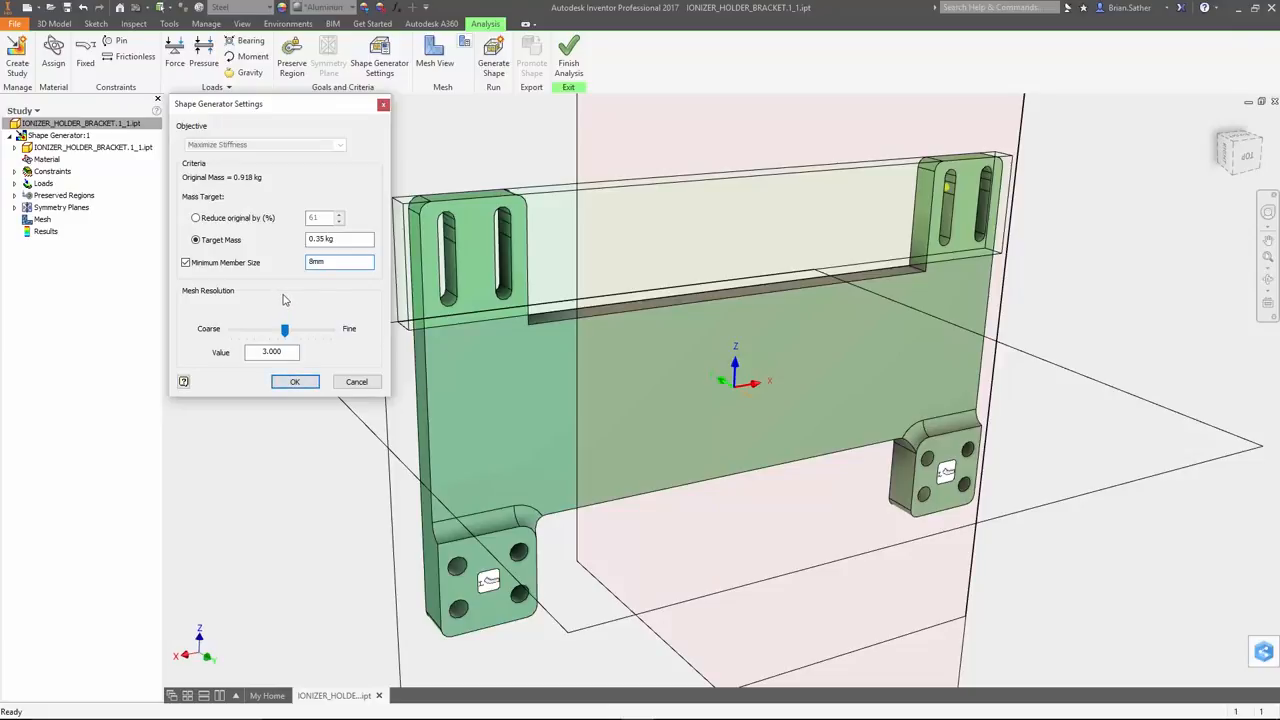
# Decline proceeding with the coarse mesh, set the mesh resolution to 1.2 and apply the shape generator settings
pyautogui.moveTo(285, 331)
pyautogui.mouseDown()
pyautogui.moveTo(245, 338)
pyautogui.moveTo(318, 338)
pyautogui.moveTo(286, 332)
pyautogui.mouseUp()
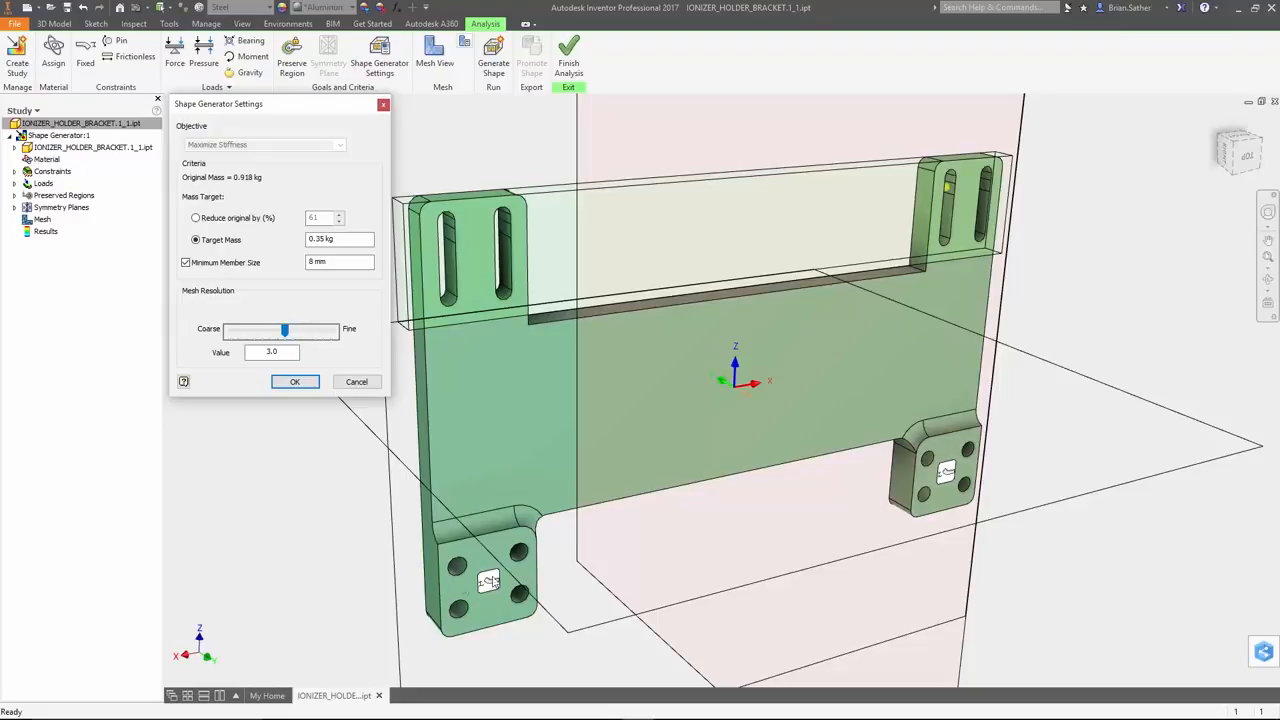
pyautogui.click(295, 382)
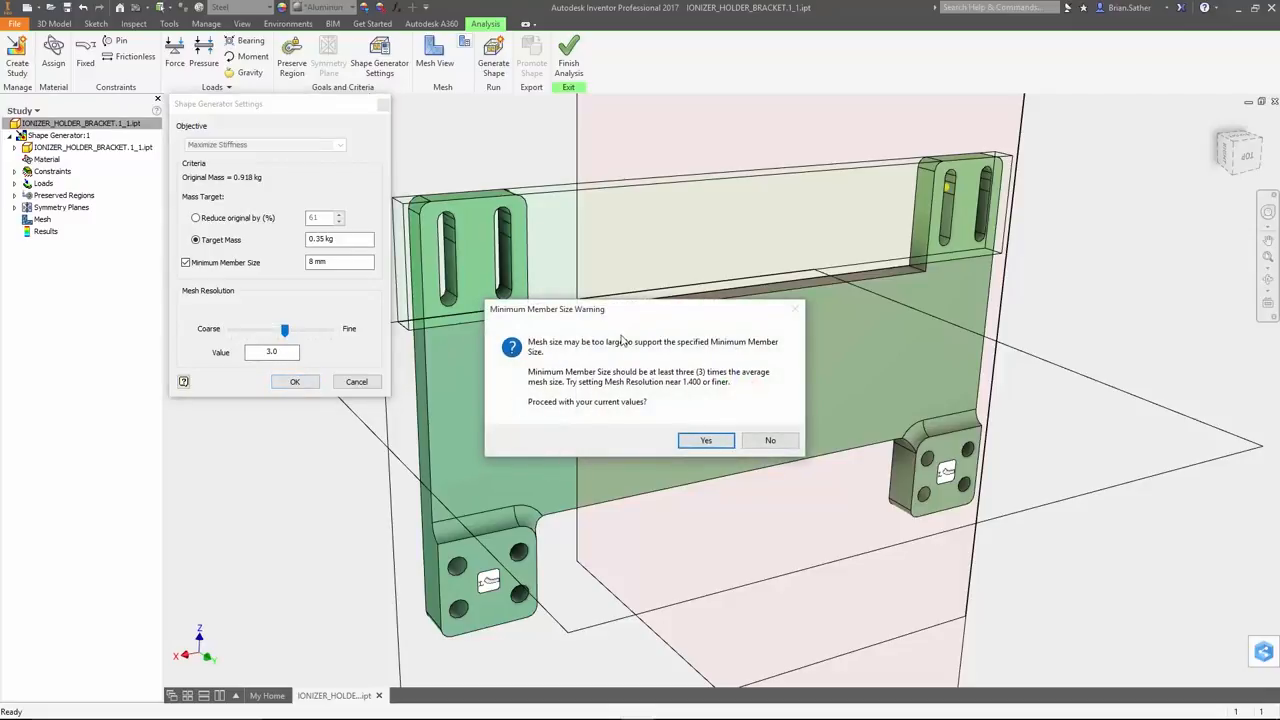
pyautogui.click(767, 440)
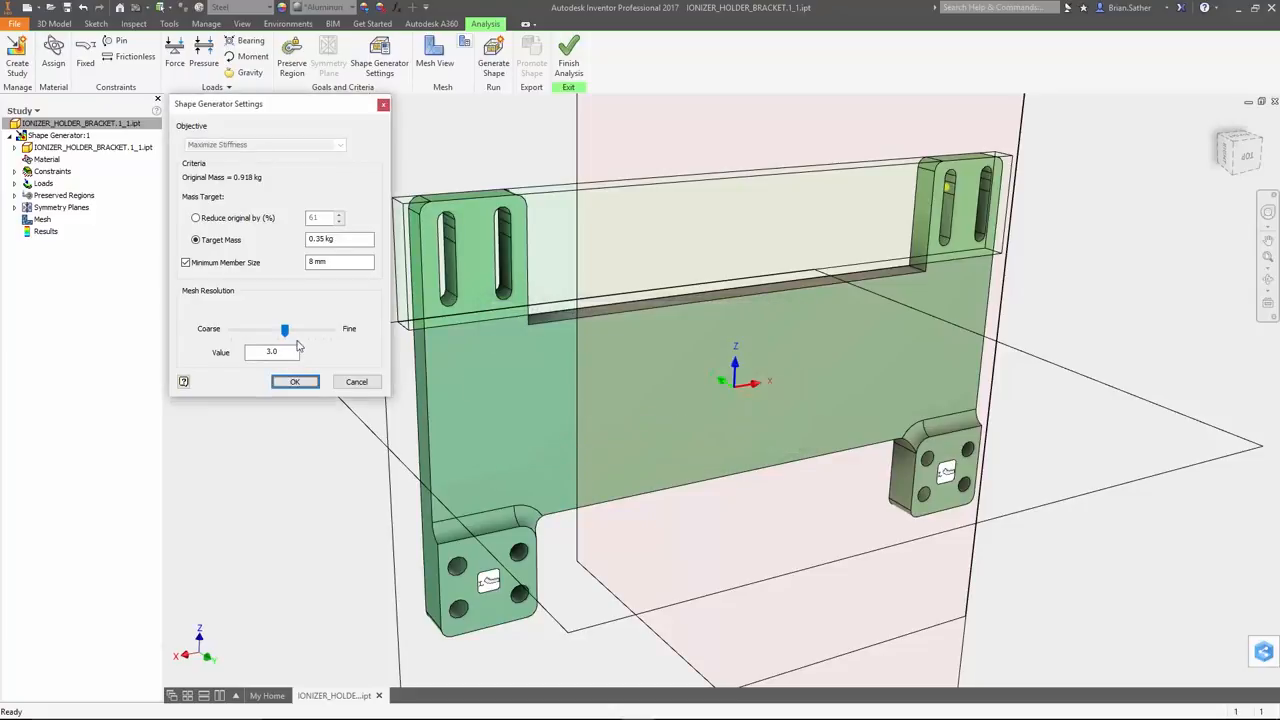
pyautogui.moveTo(286, 334); pyautogui.dragTo(302, 334)
pyautogui.moveTo(287, 351); pyautogui.dragTo(240, 355)
pyautogui.write('1.2')
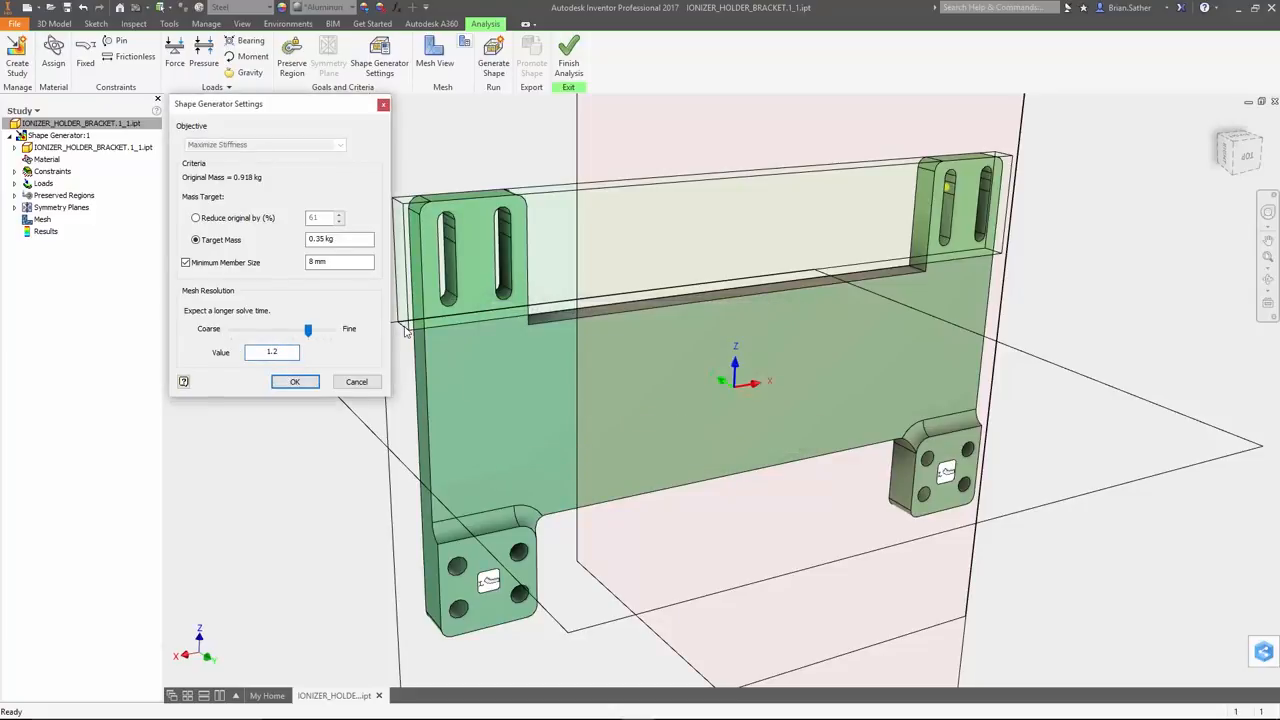
pyautogui.click(292, 383)
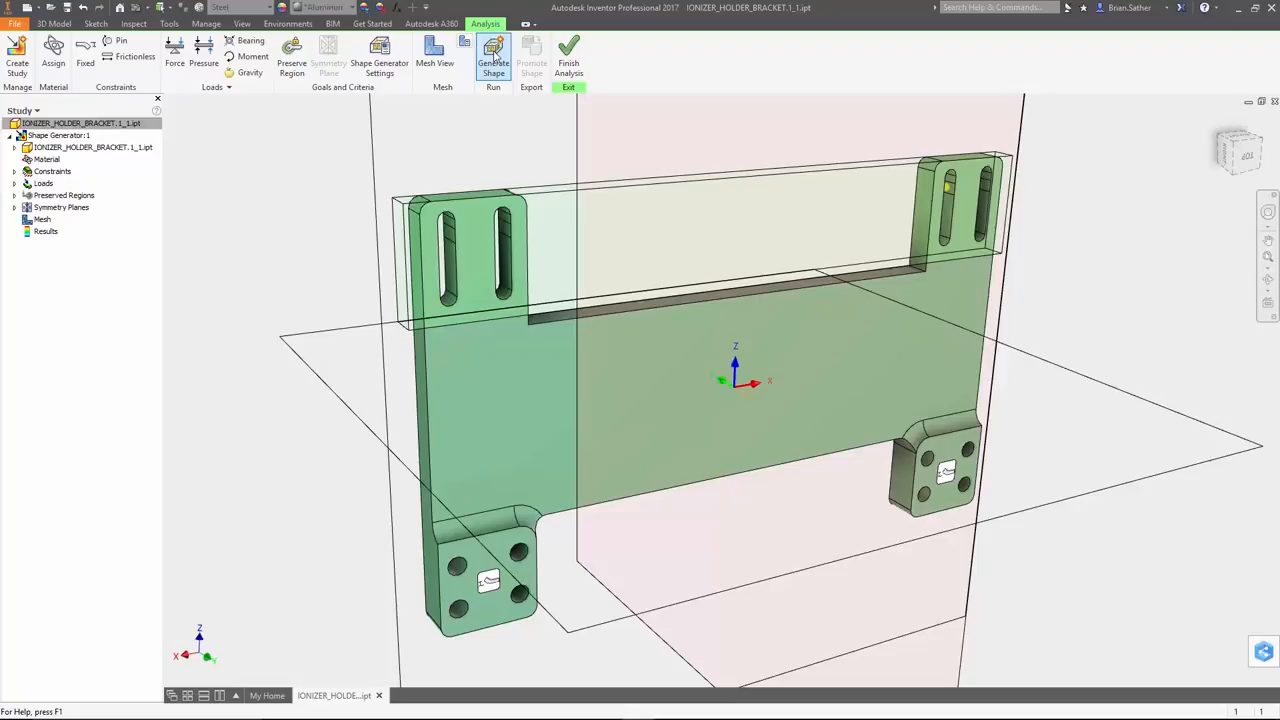
# Run the shape generation for the bracket study
pyautogui.click(494, 56)
pyautogui.click(348, 233)
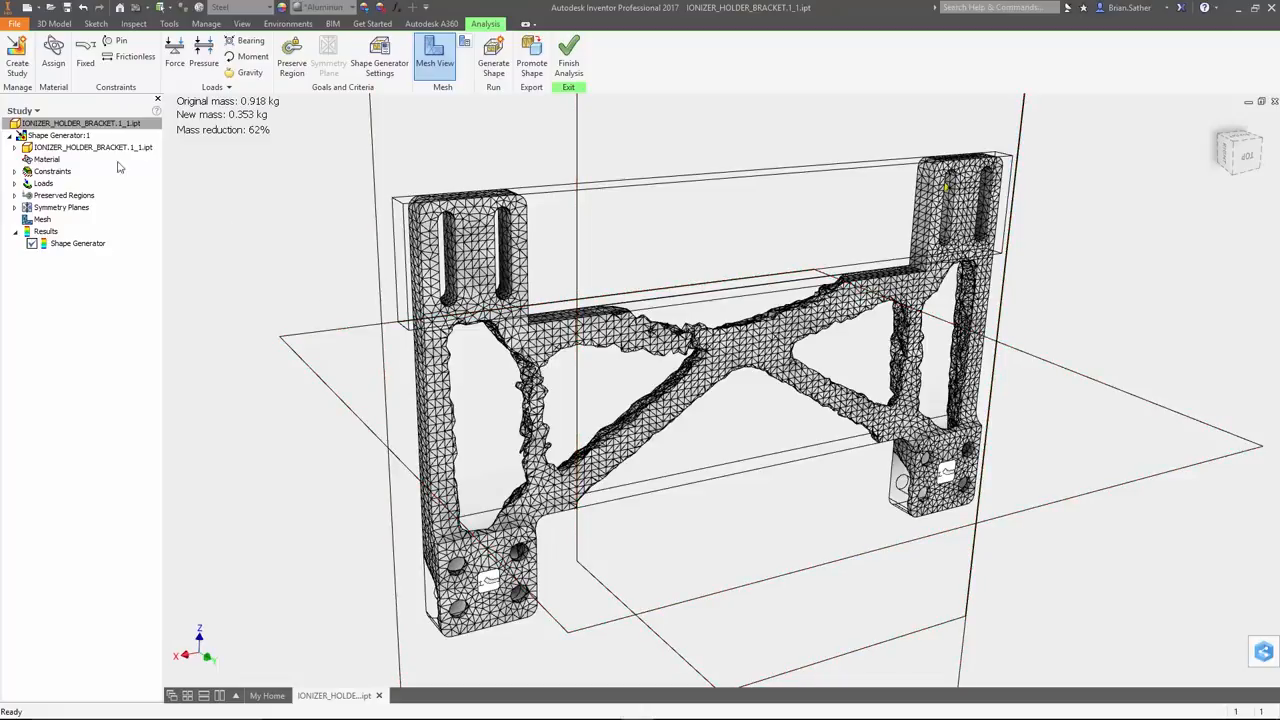
pyautogui.rightClick(87, 138)
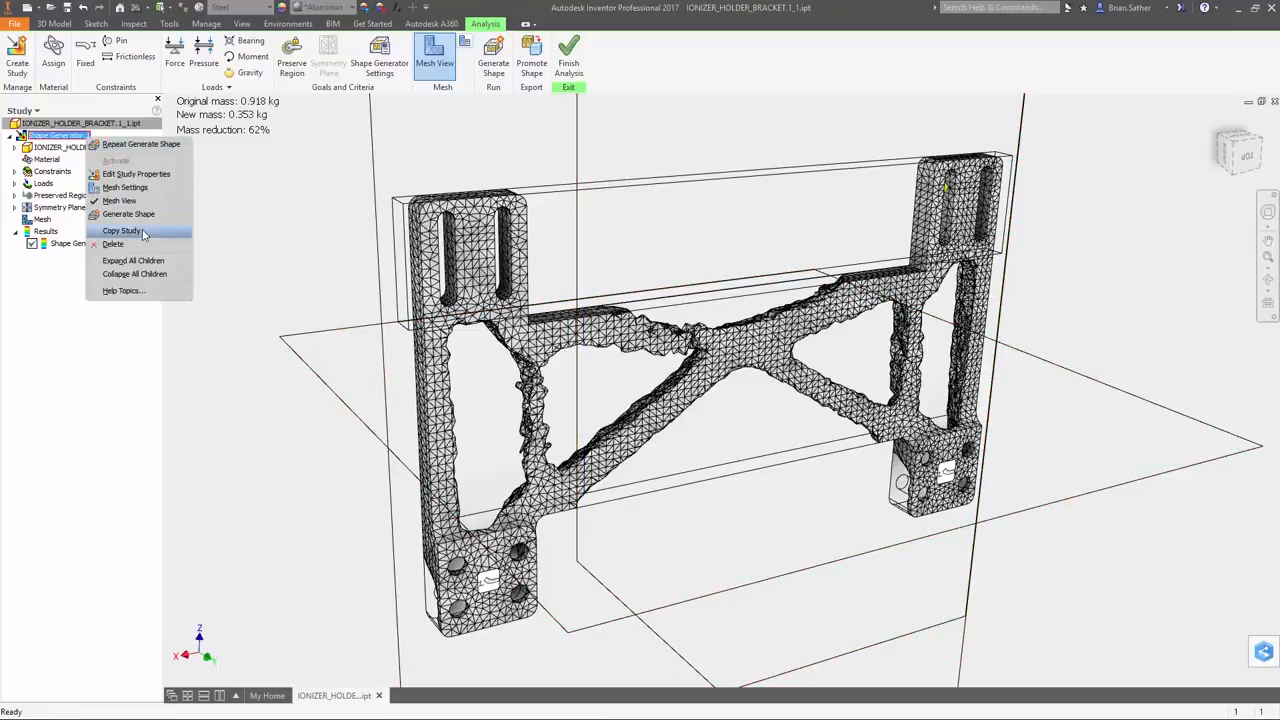
pyautogui.click(253, 245)
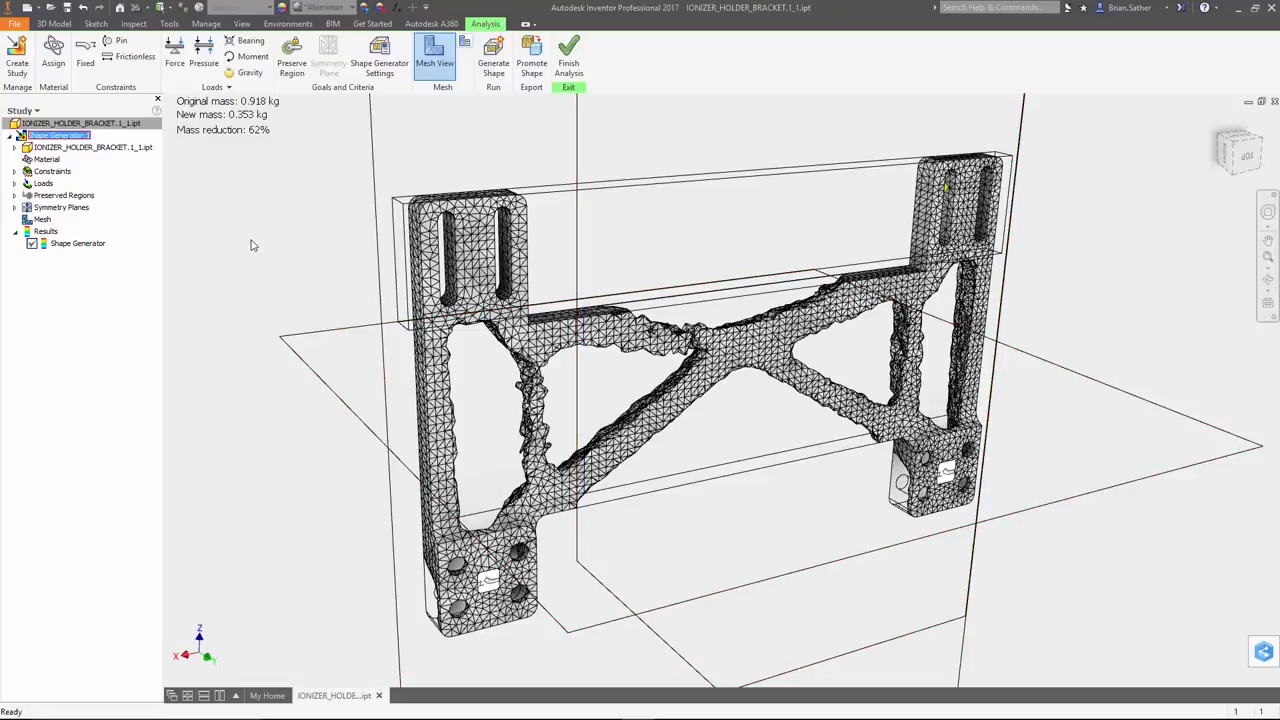
# Promote the generated shape into the bracket part model as a design guide
pyautogui.click(531, 75)
pyautogui.click(335, 219)
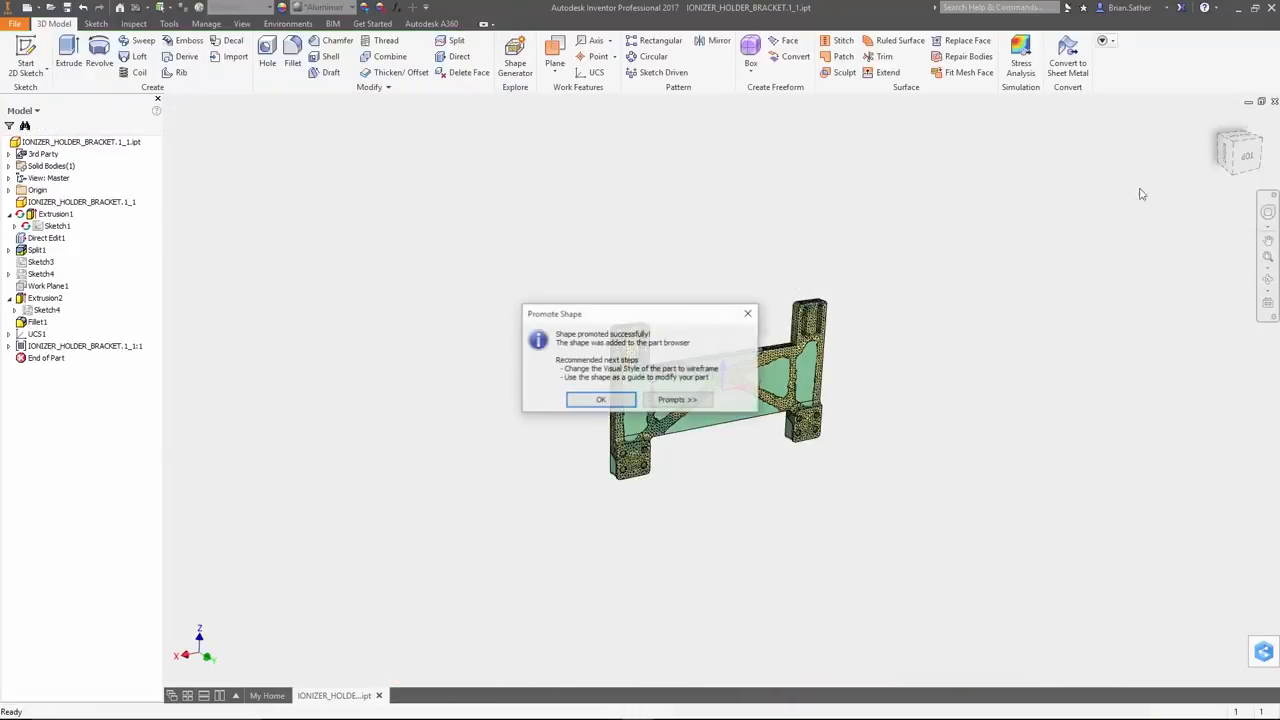
pyautogui.click(601, 399)
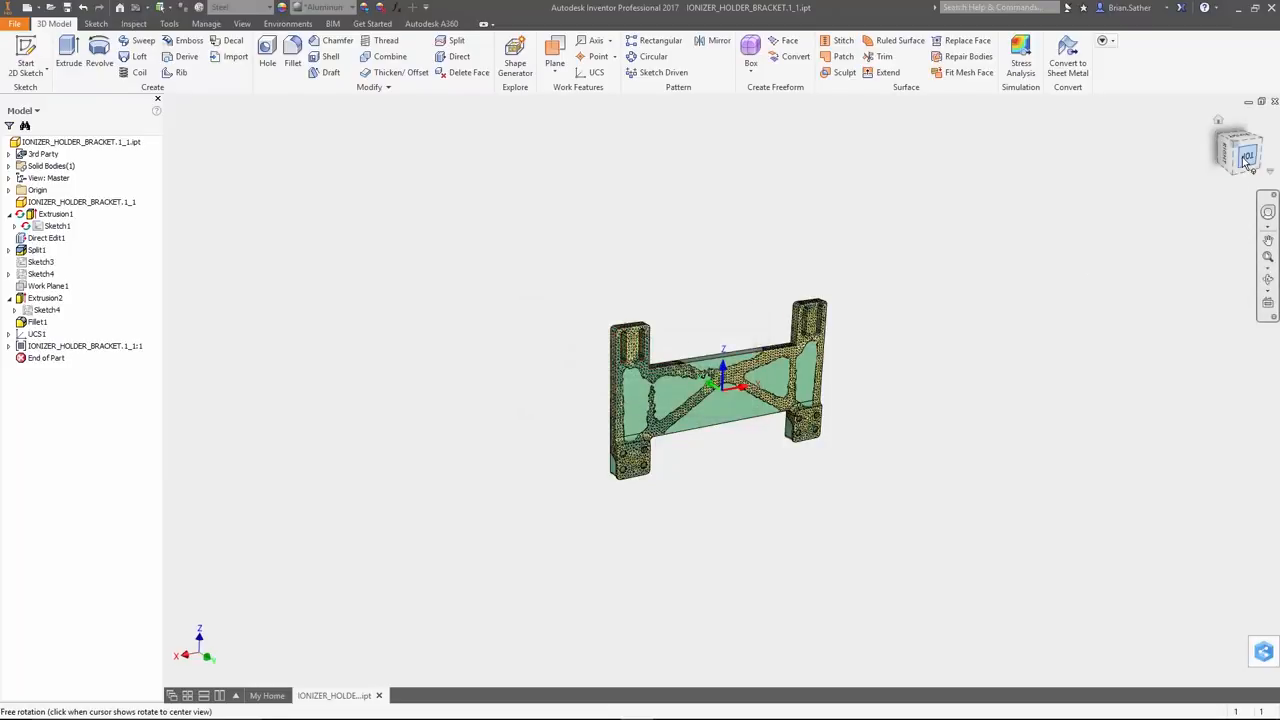
# Start a 2D sketch on the bracket plate's large flat face, hide Solid1, and activate Project Geometry for tracing the mesh
pyautogui.click(703, 438)
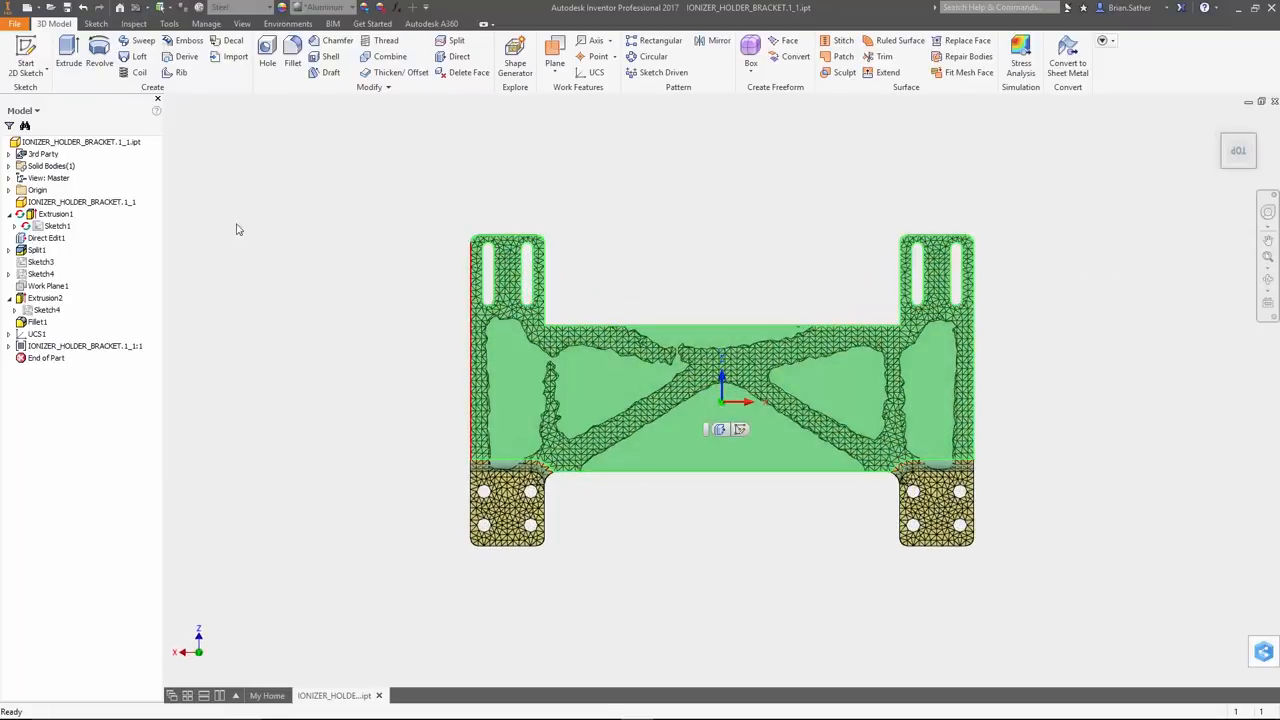
pyautogui.click(25, 58)
pyautogui.rightClick(42, 178)
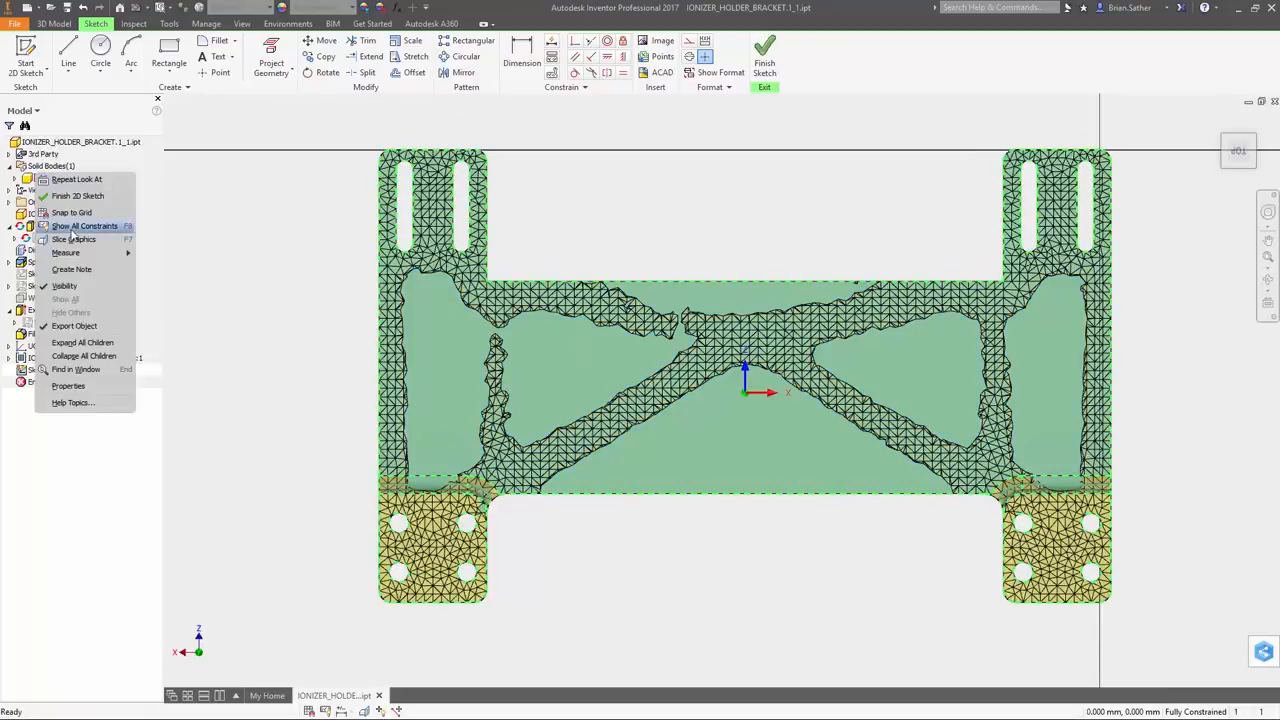
pyautogui.click(73, 290)
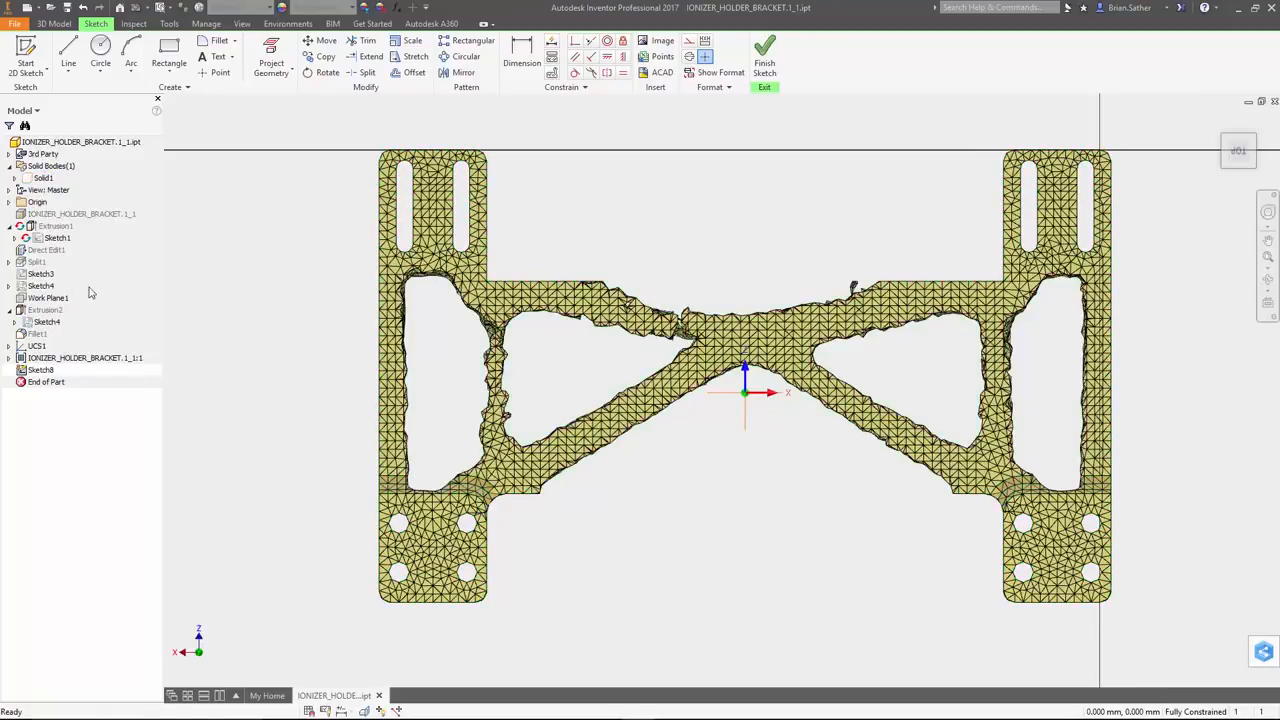
pyautogui.click(271, 58)
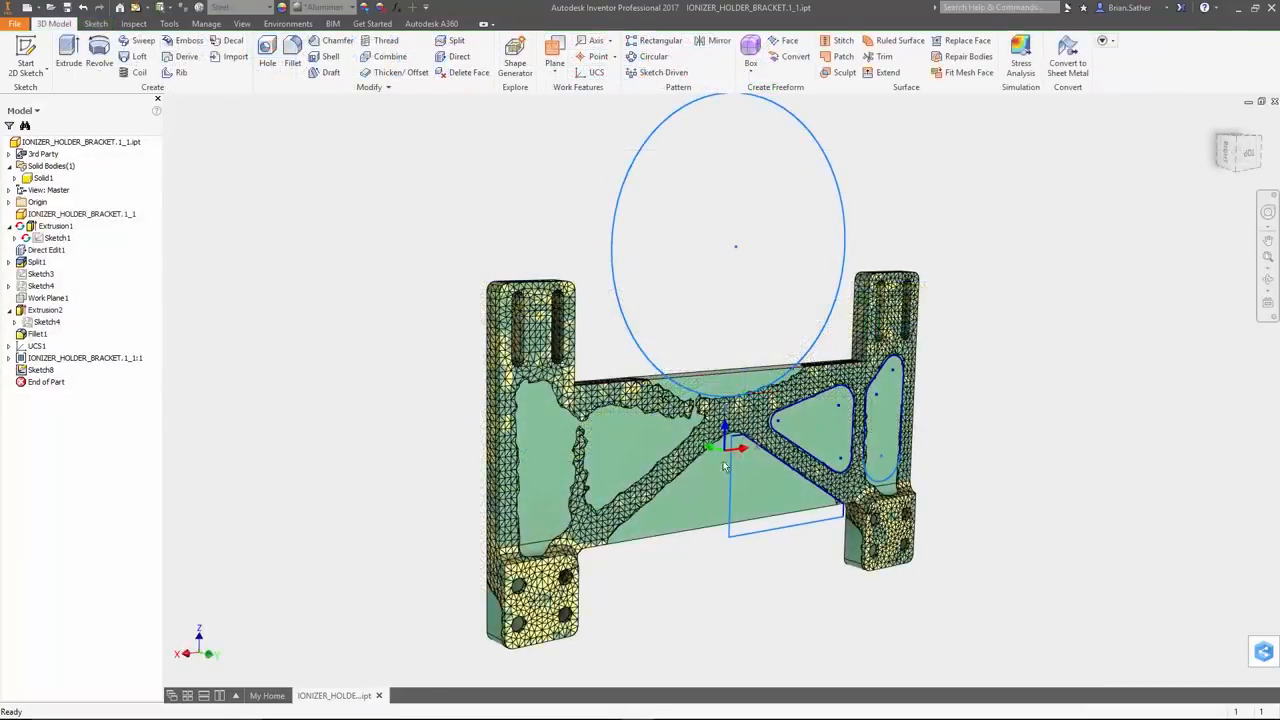
# Cut the circle, lower polygon, triangle and elongated opening profiles through the bracket using Extrude with extents set to All
pyautogui.click(68, 55)
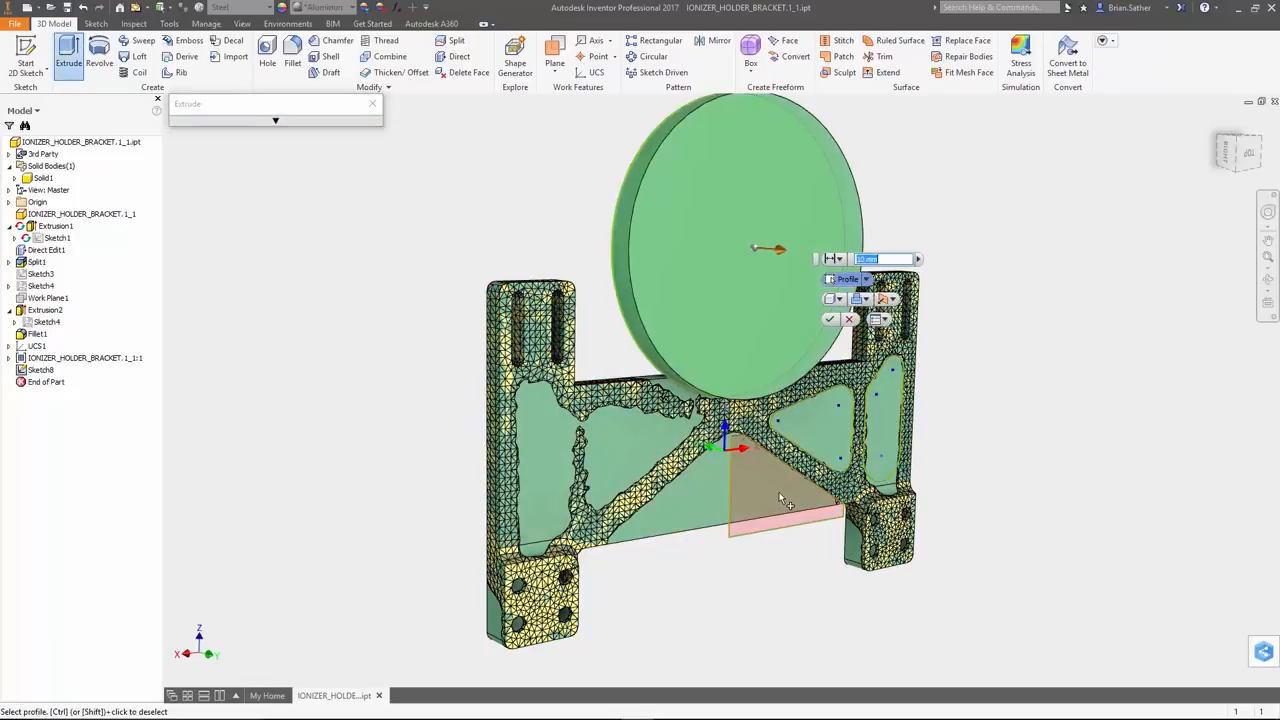
pyautogui.click(816, 445)
pyautogui.click(900, 434)
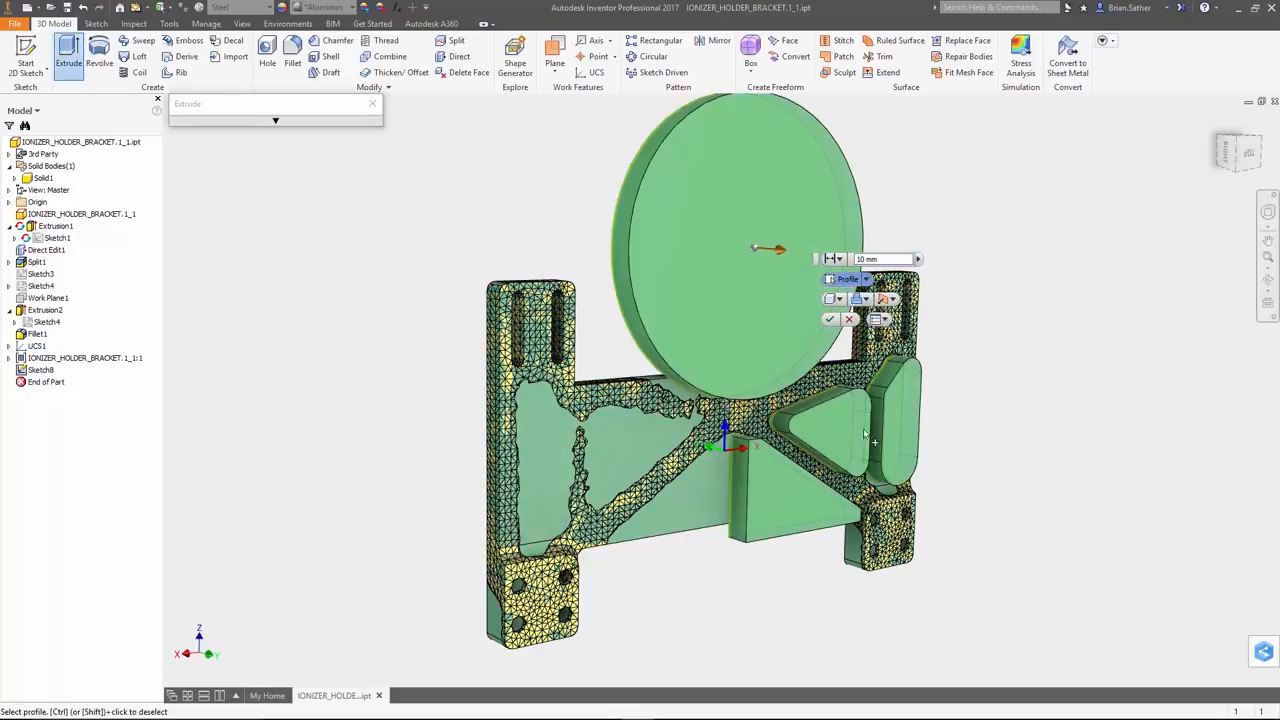
pyautogui.click(275, 120)
pyautogui.click(265, 175)
pyautogui.click(353, 157)
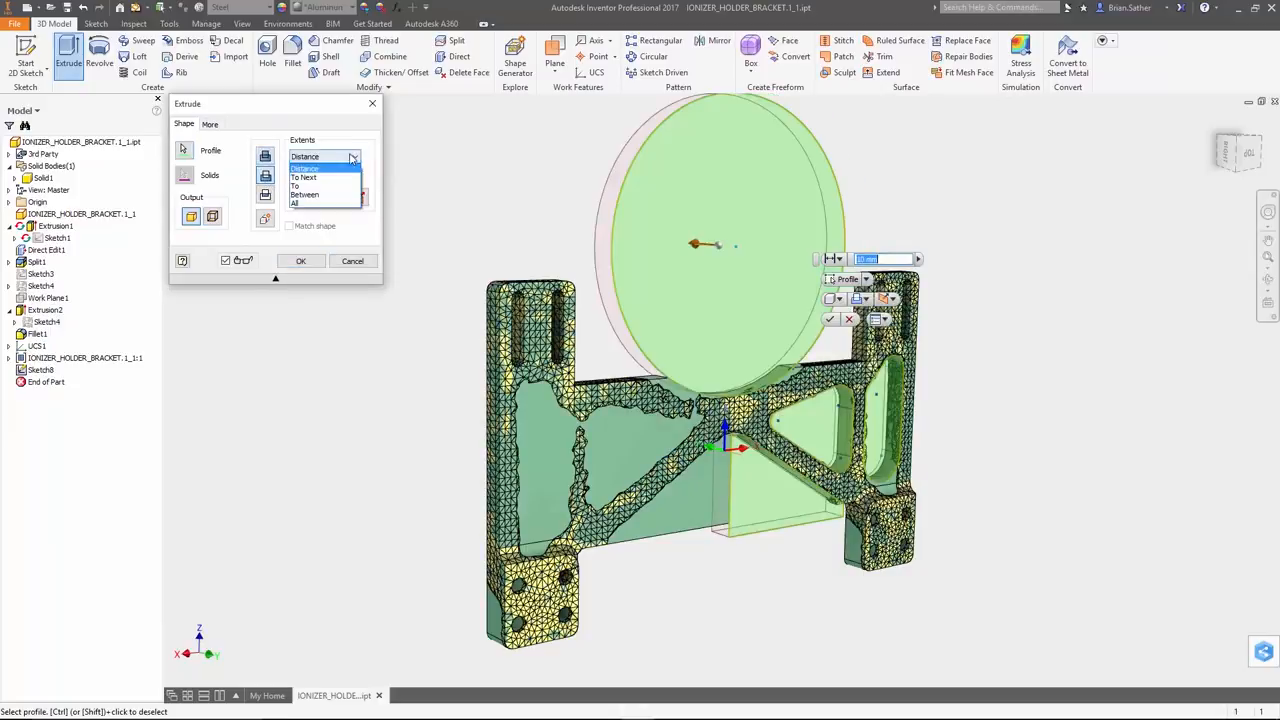
pyautogui.click(336, 205)
pyautogui.click(300, 260)
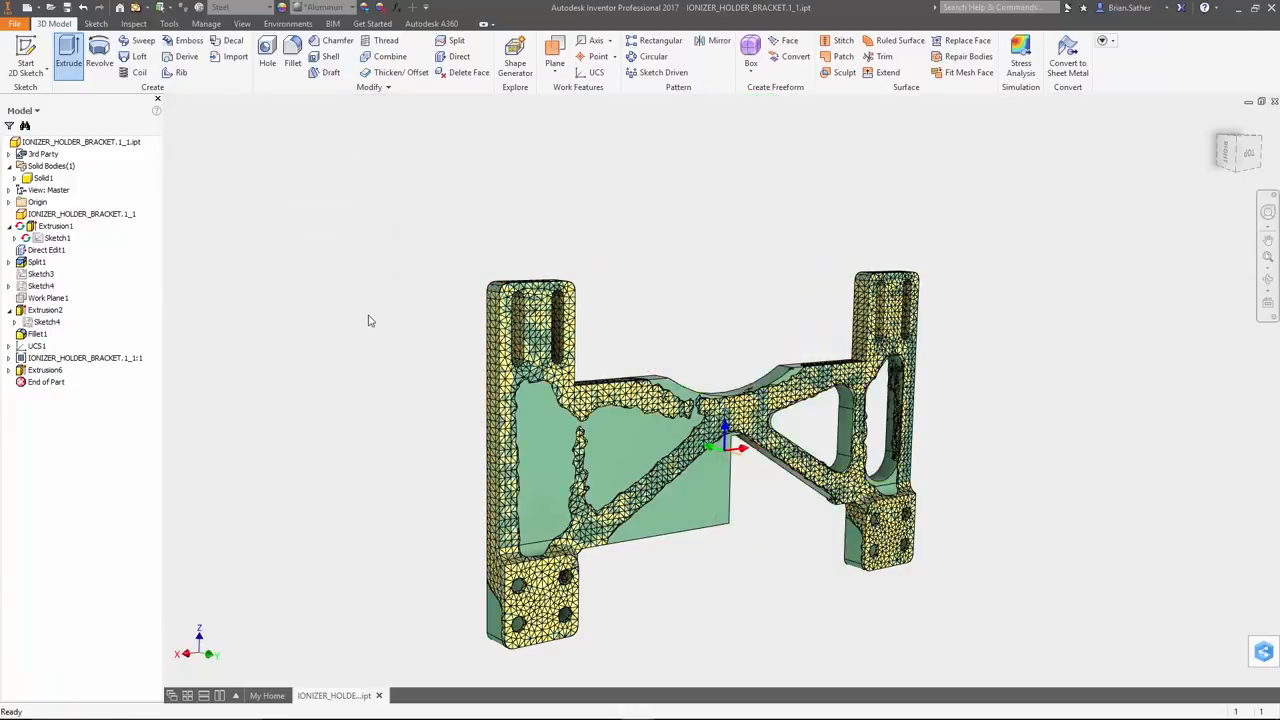
# Mirror the extruded cut about the vertical centre face onto the uncut half of the bracket
pyautogui.keyDown('shift'); pyautogui.moveTo(943, 514); pyautogui.dragTo(805, 510, button='middle'); pyautogui.keyUp('shift')
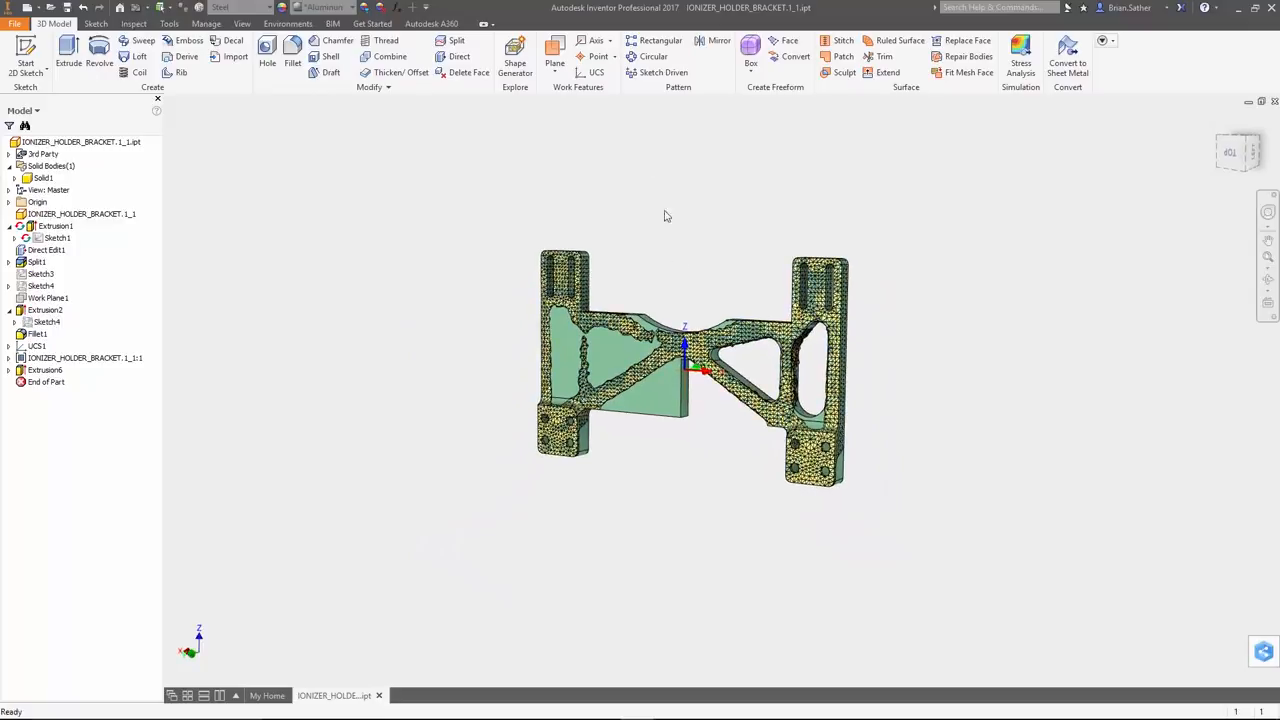
pyautogui.click(716, 42)
pyautogui.click(42, 370)
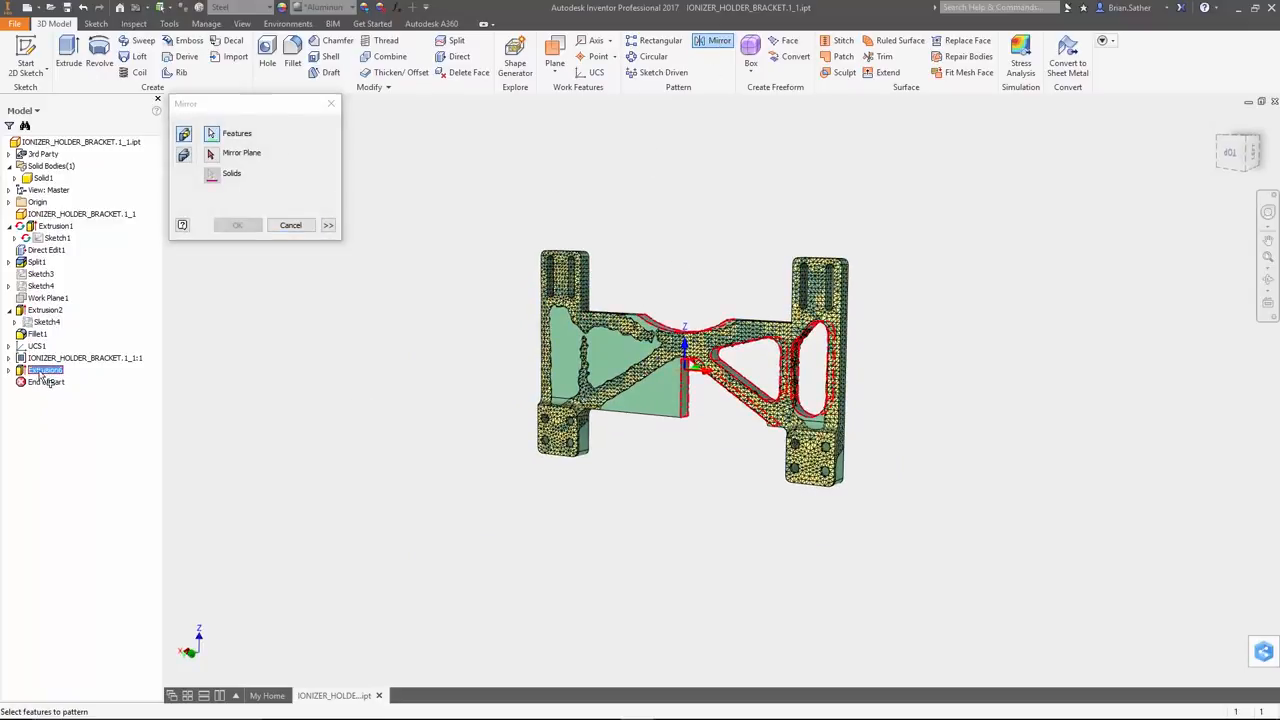
pyautogui.click(209, 154)
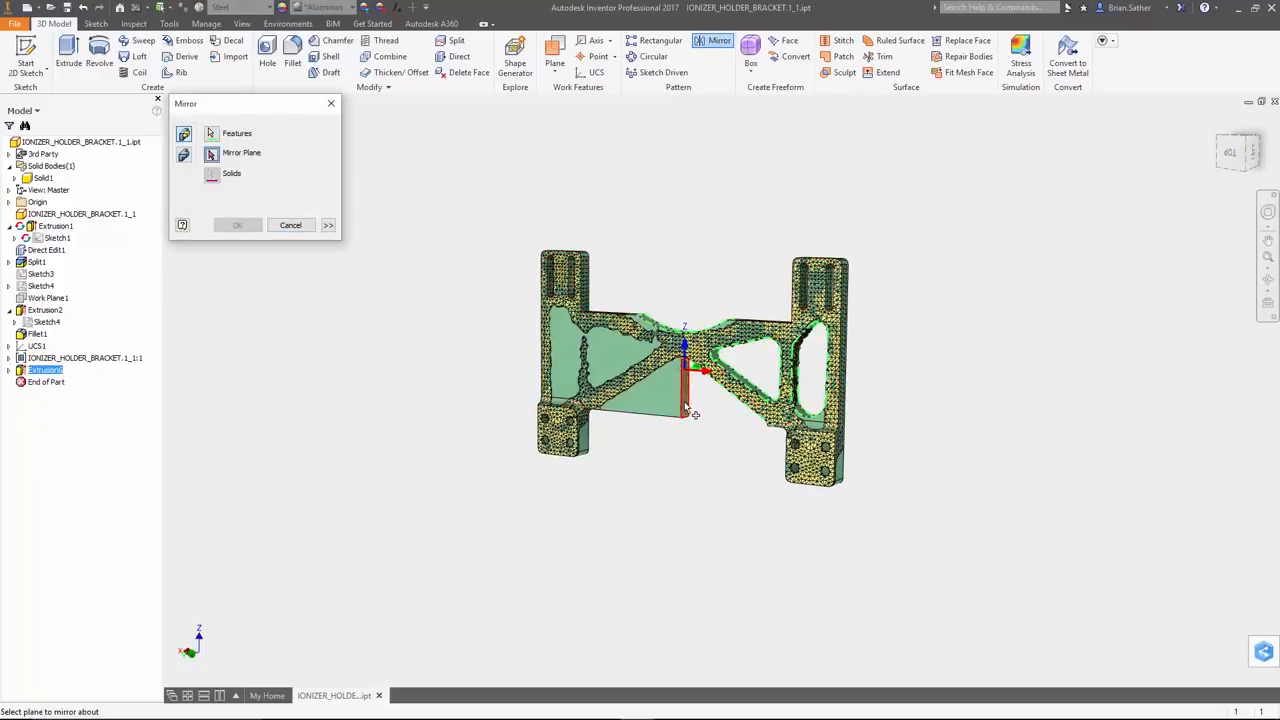
pyautogui.click(238, 225)
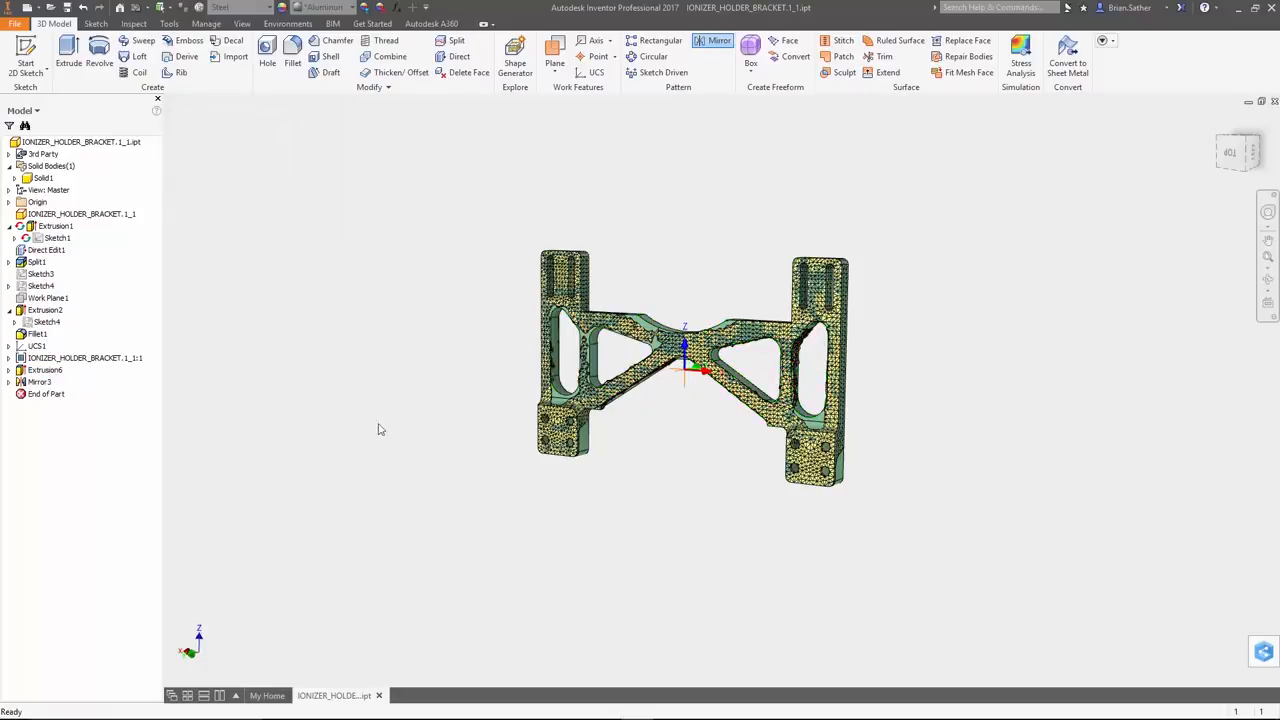
# Hide the promoted mesh shape so that only the modified bracket solid is shown
pyautogui.rightClick(57, 368)
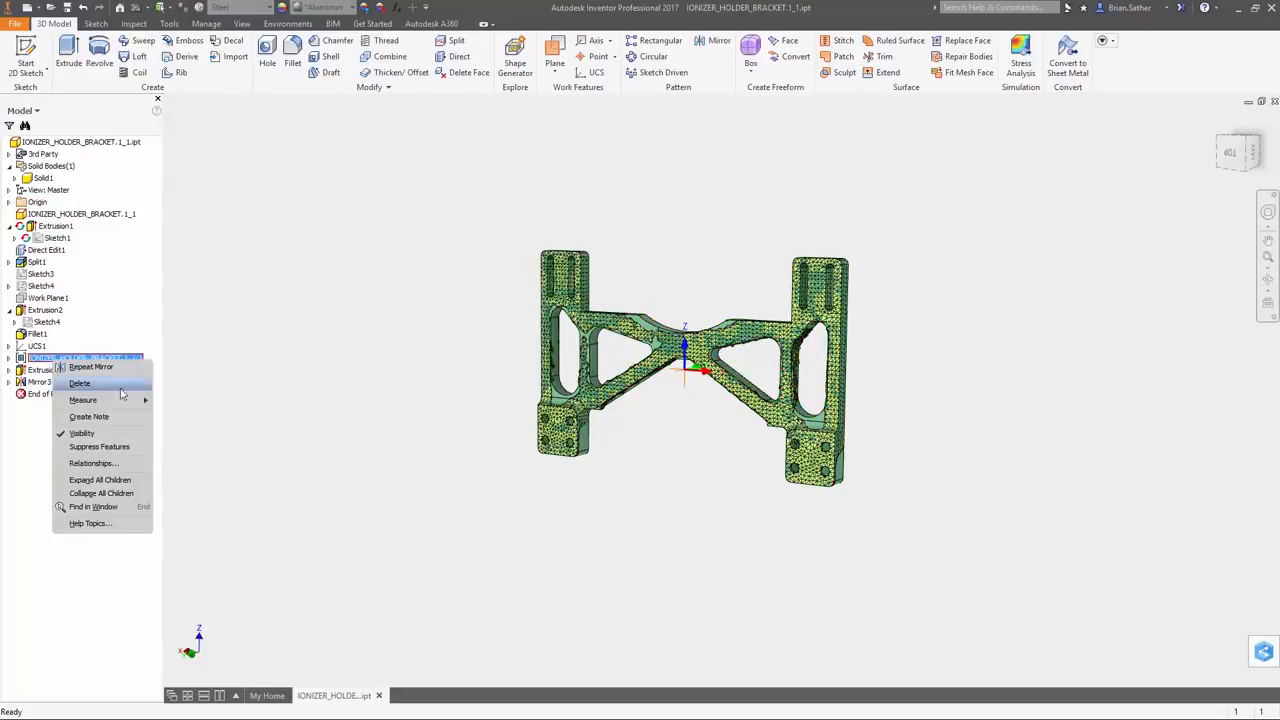
pyautogui.click(85, 435)
pyautogui.scroll(-1, 648, 403)
pyautogui.moveTo(648, 402); pyautogui.dragTo(629, 450, button='middle')
pyautogui.scroll(4, 651, 403)
pyautogui.scroll(3, 642, 424)
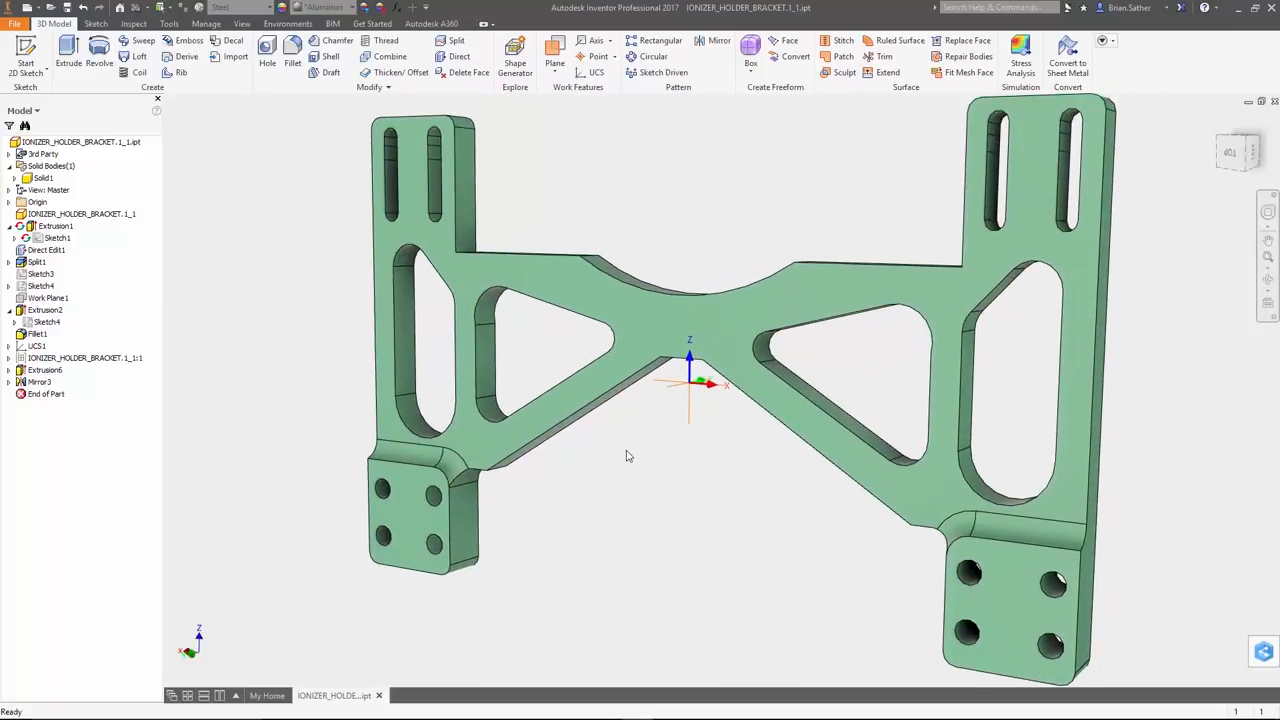